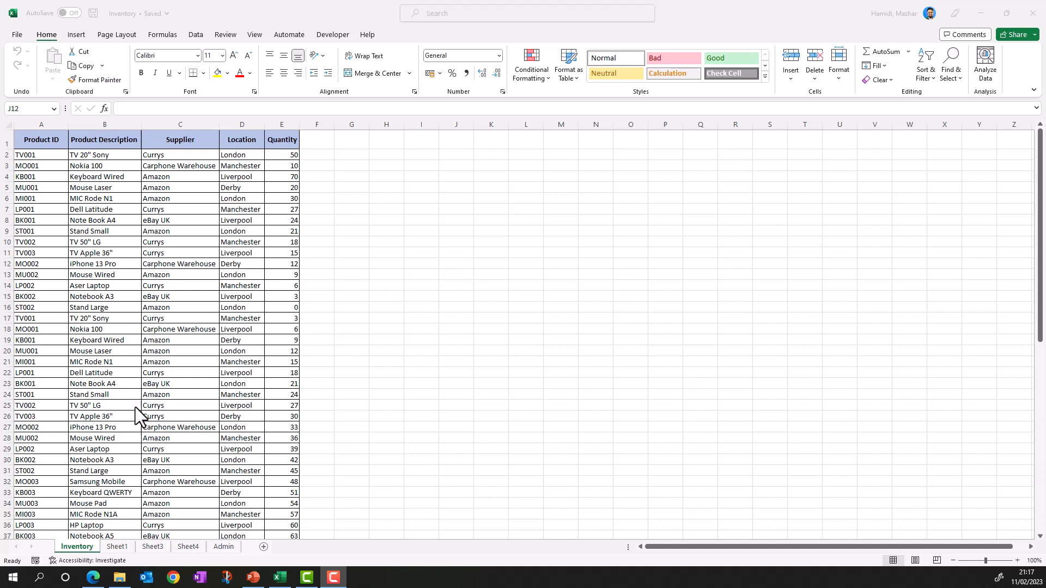
Copy the entire Supplier column from the Inventory sheet and paste it at cell A1 of Sheet1
click(185, 124)
click(185, 124)
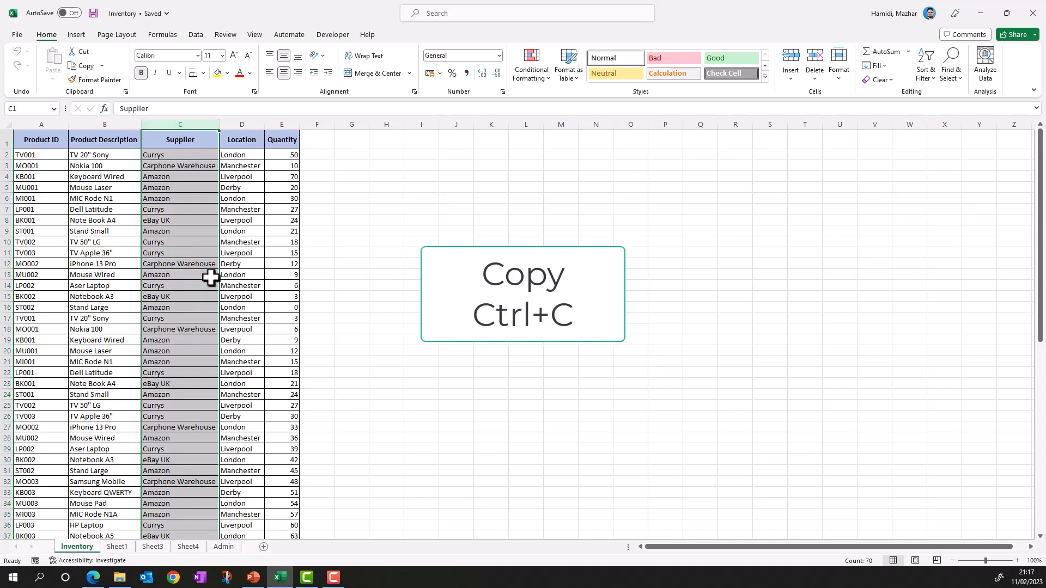
key(ctrl+c)
click(118, 548)
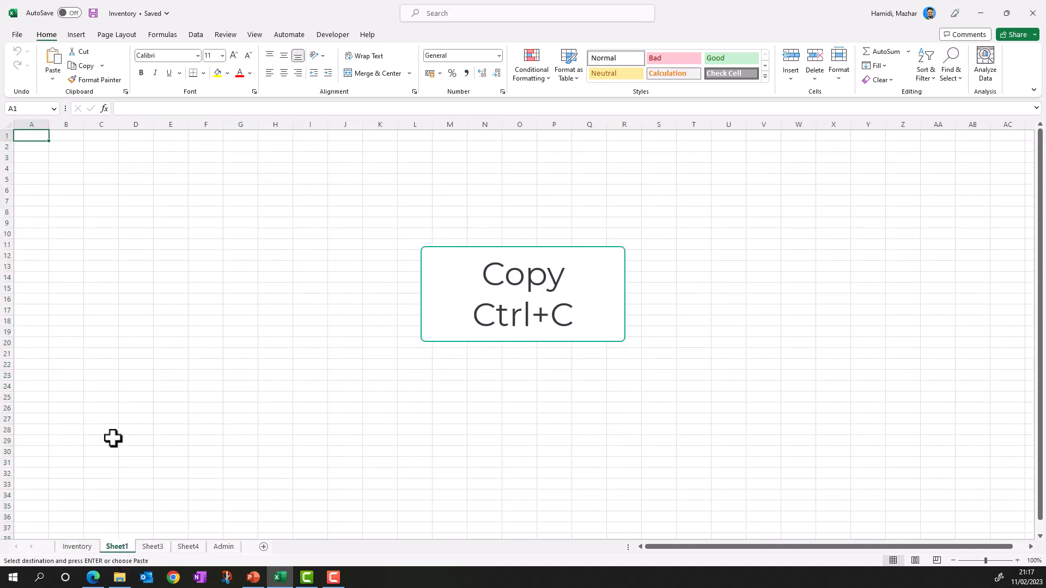
key(ctrl+v)
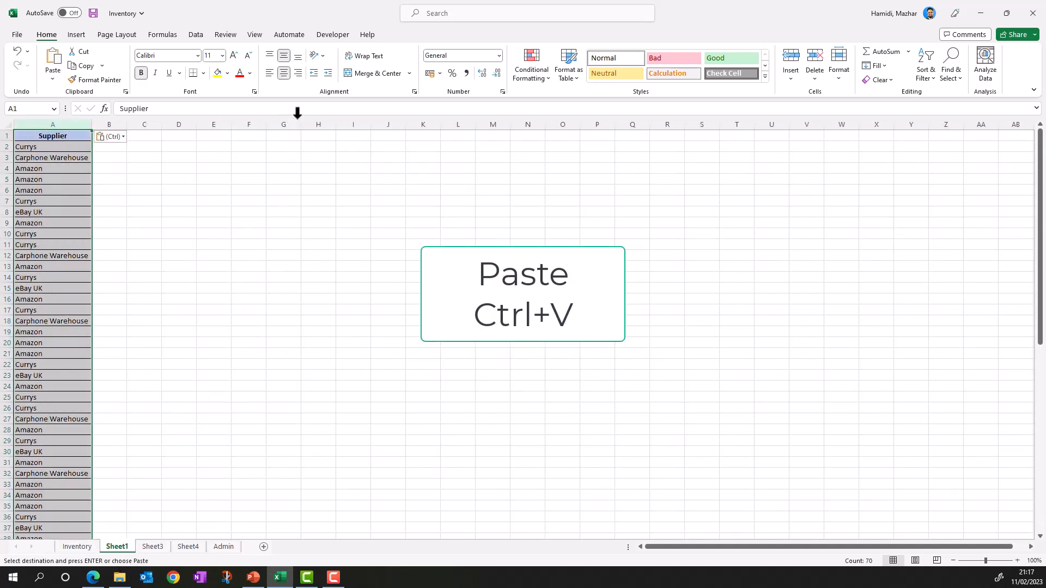
Remove the duplicate values from the pasted Supplier column on Sheet1, treating the first row as a header
click(196, 34)
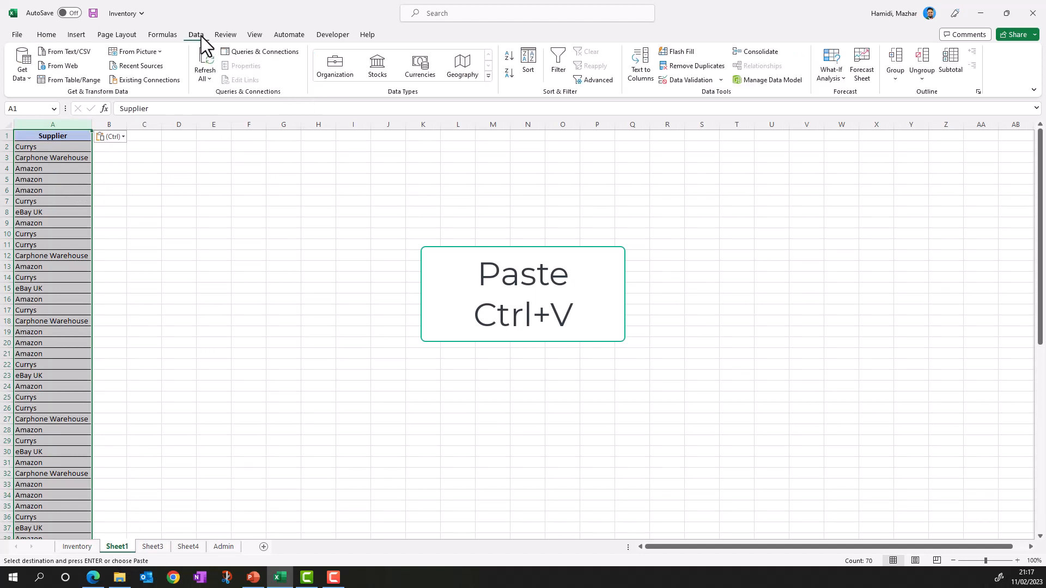
click(693, 66)
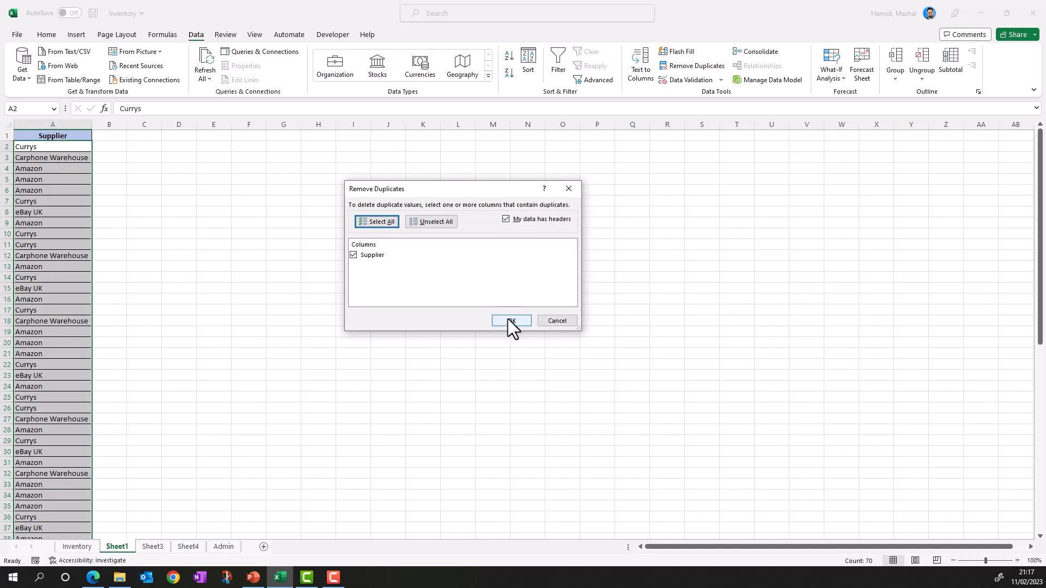
click(511, 321)
click(525, 323)
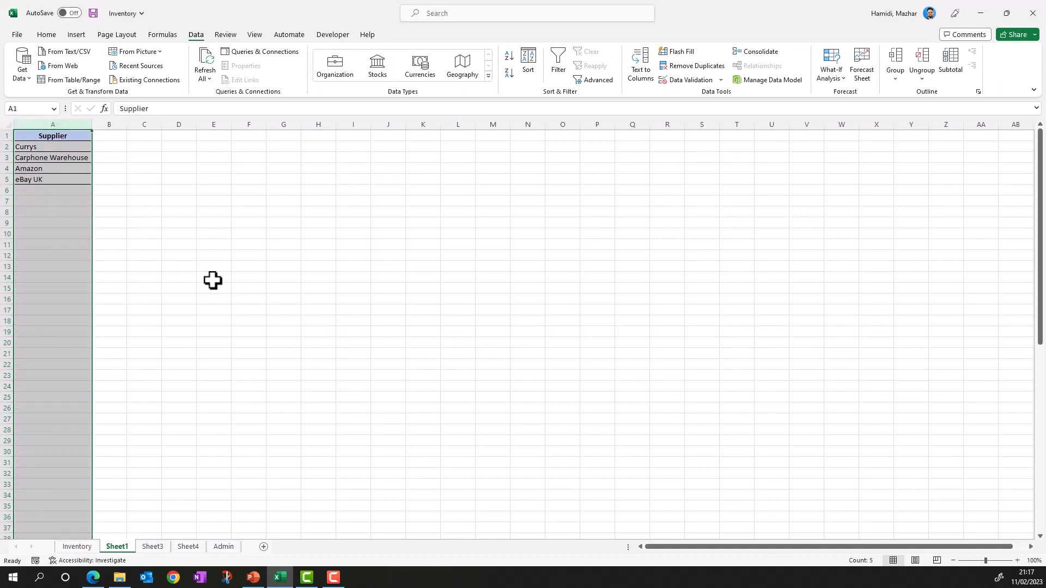
click(150, 267)
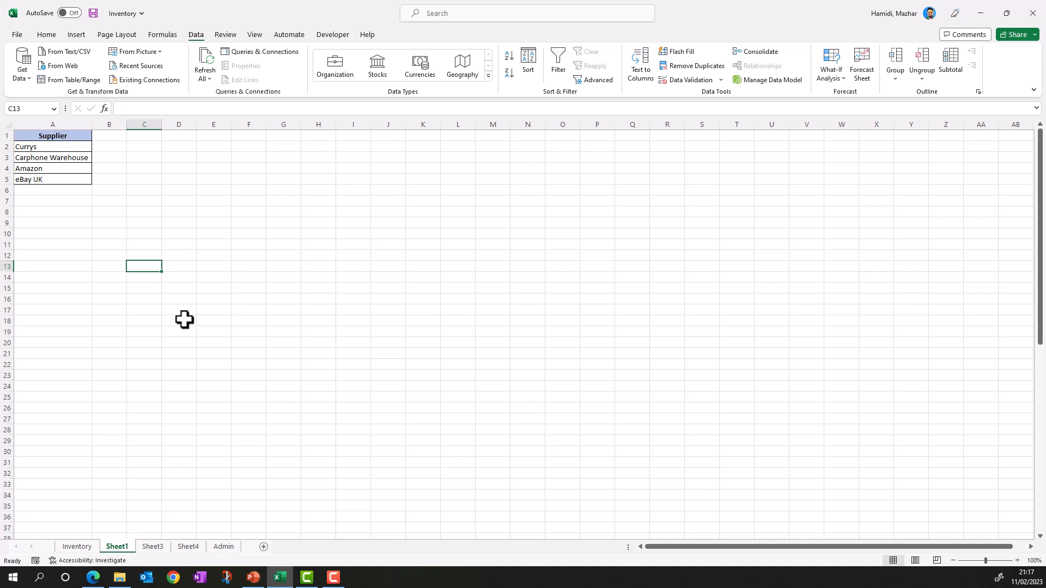
Delete all cells on Sheet1 to leave the sheet blank
click(8, 125)
right_click(79, 185)
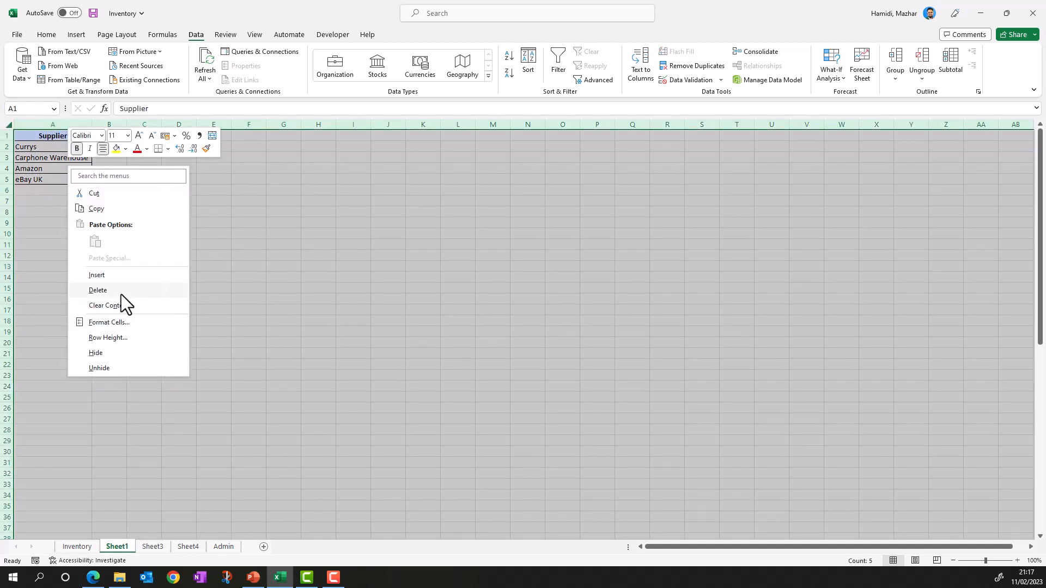
click(121, 295)
click(169, 452)
Use Advanced Filter on the Inventory sheet to copy unique records from column C to L1, and autofit column L
click(81, 548)
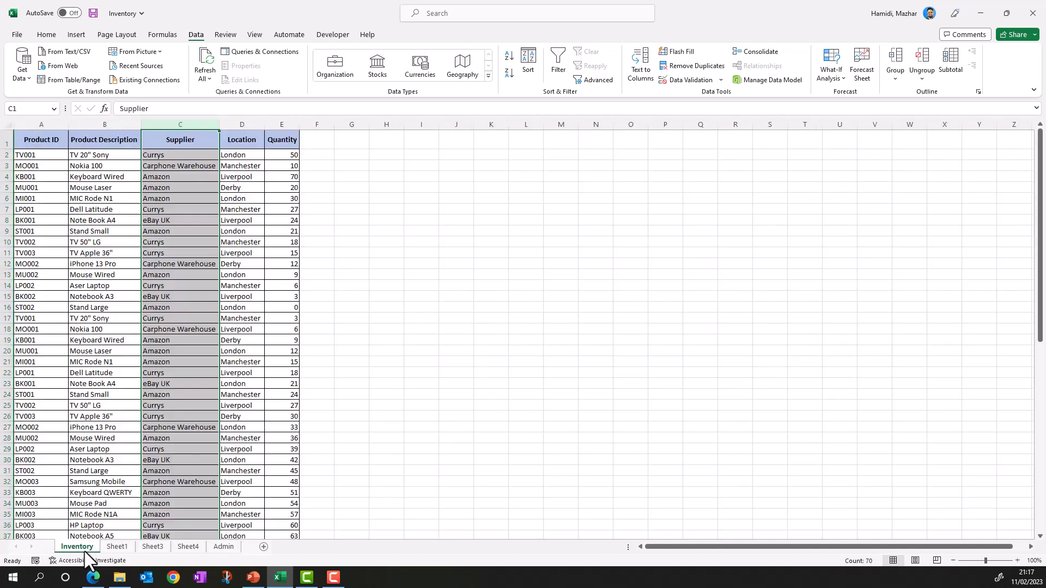
click(345, 427)
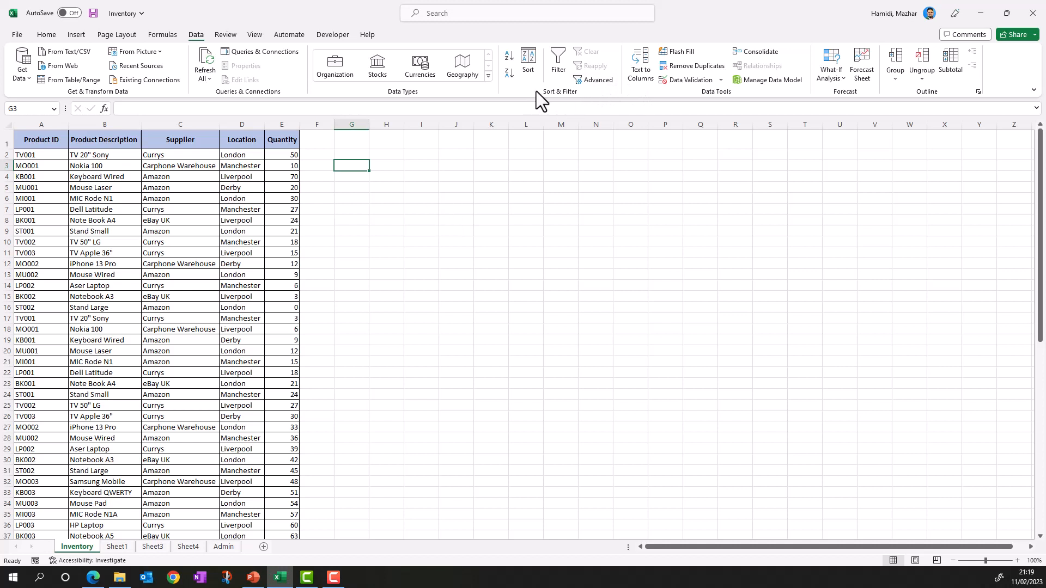
click(606, 80)
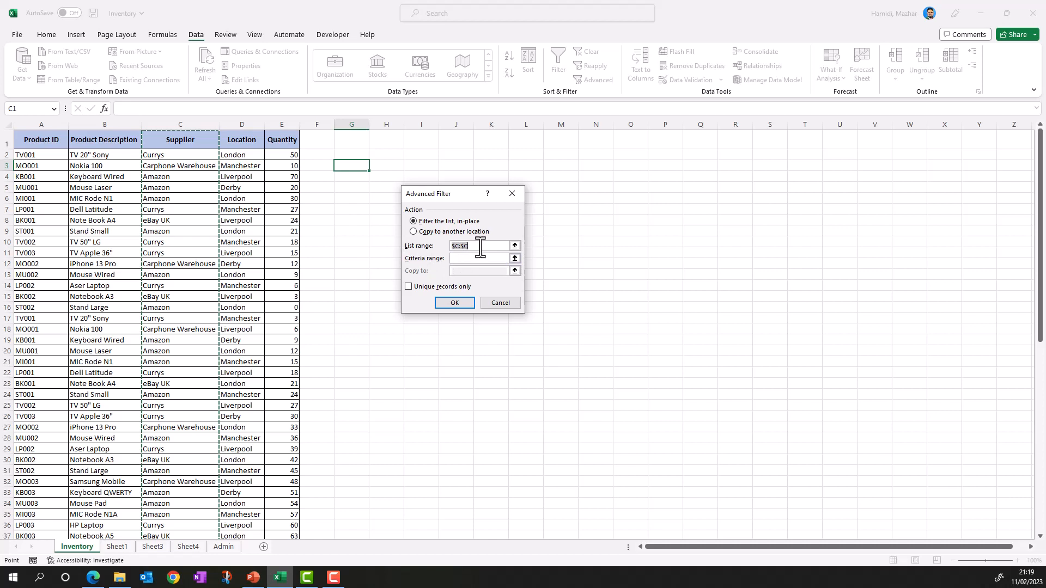
click(411, 288)
click(415, 231)
click(477, 271)
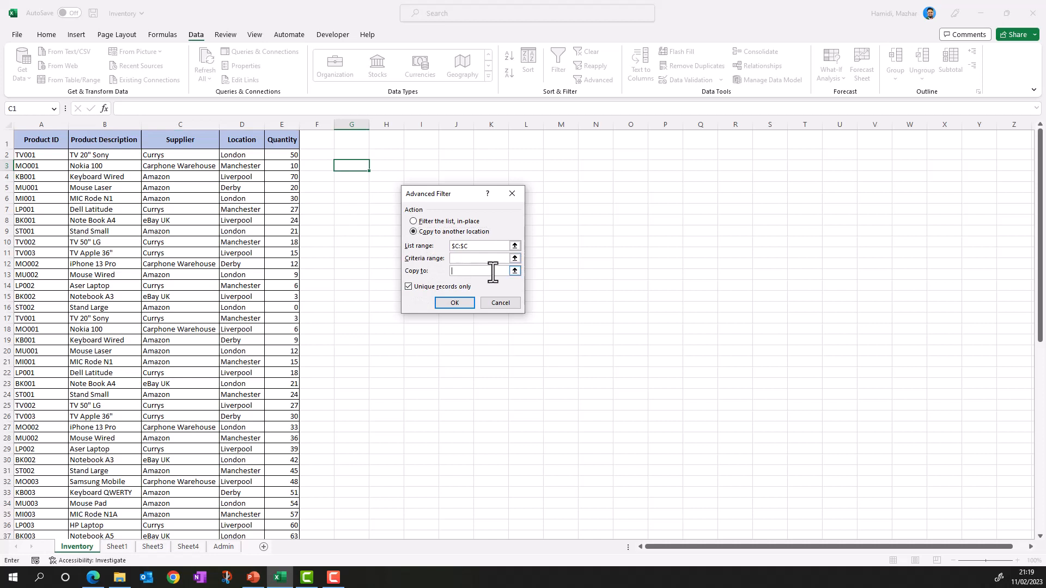
click(522, 142)
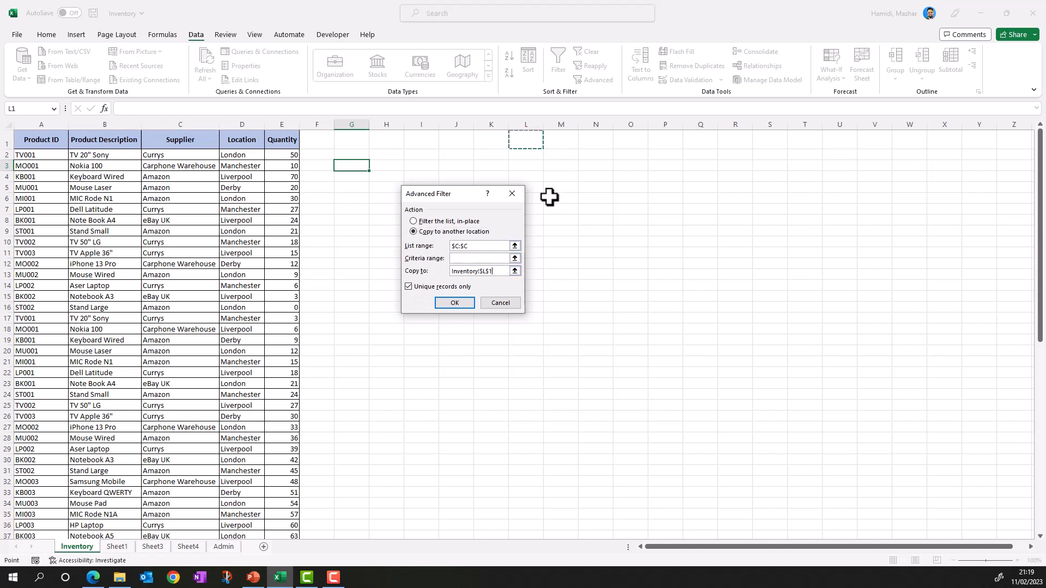
click(455, 303)
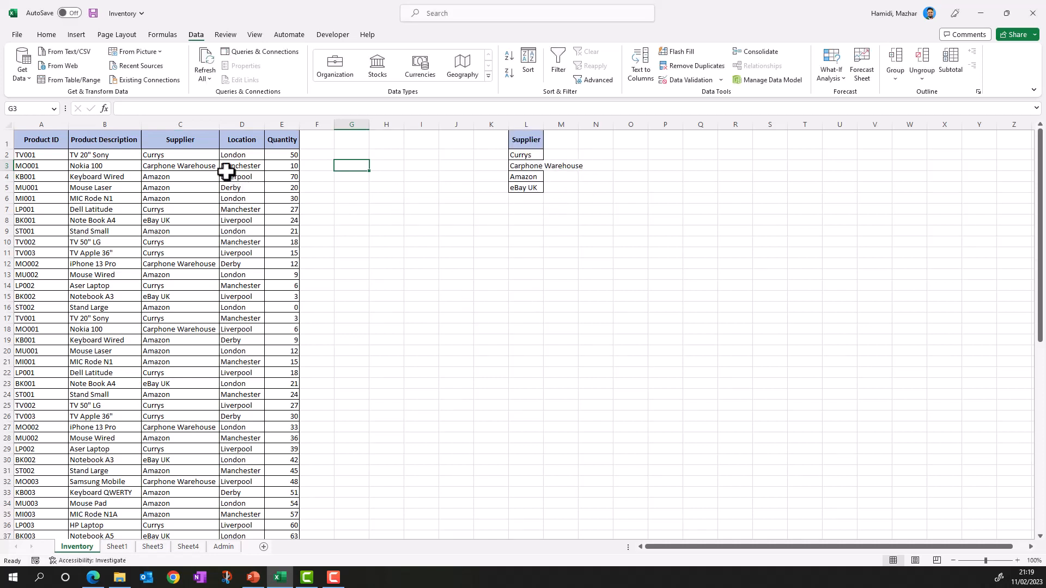
double_click(543, 125)
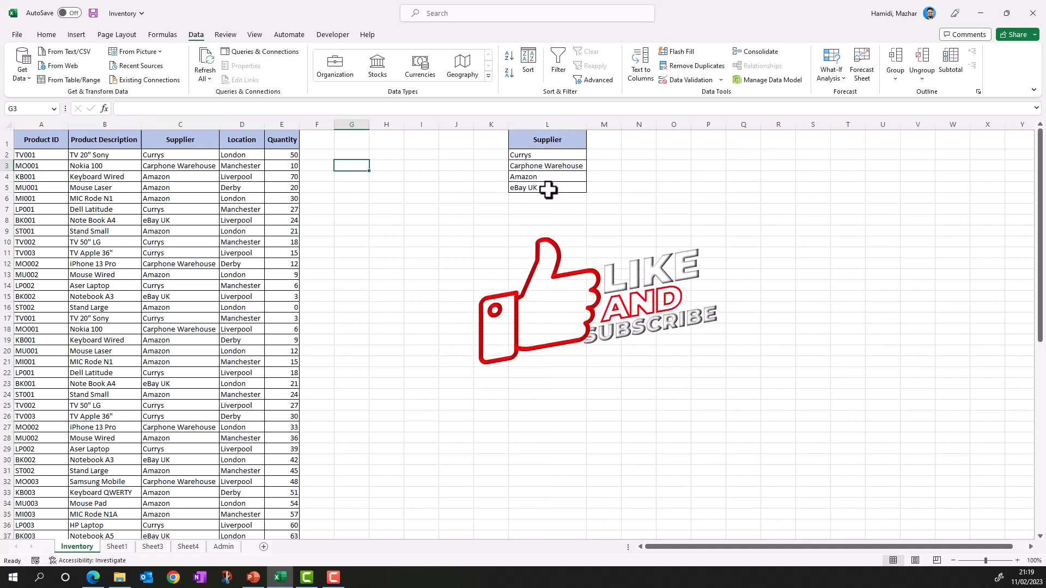
click(606, 143)
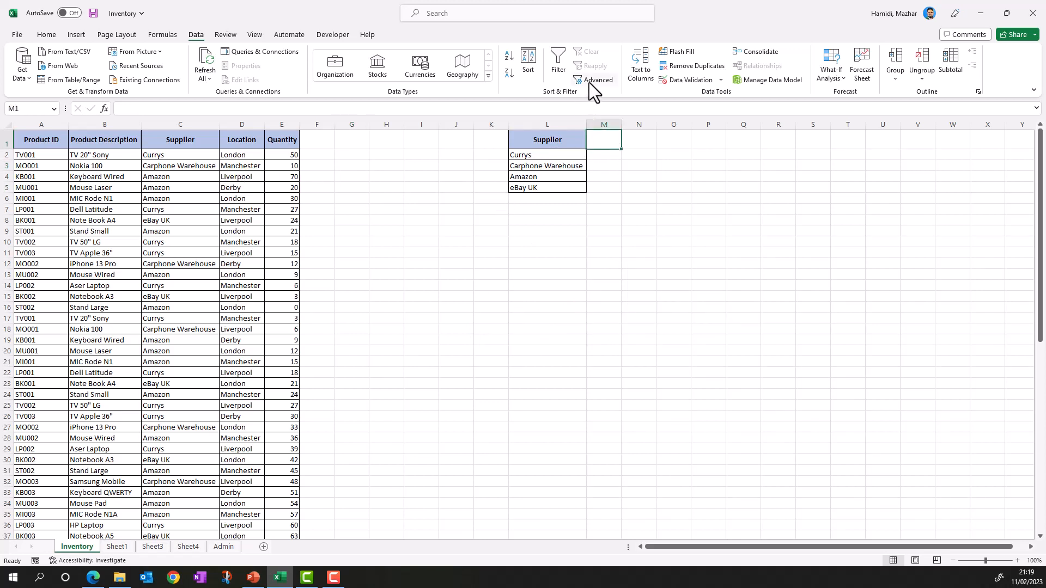
click(545, 124)
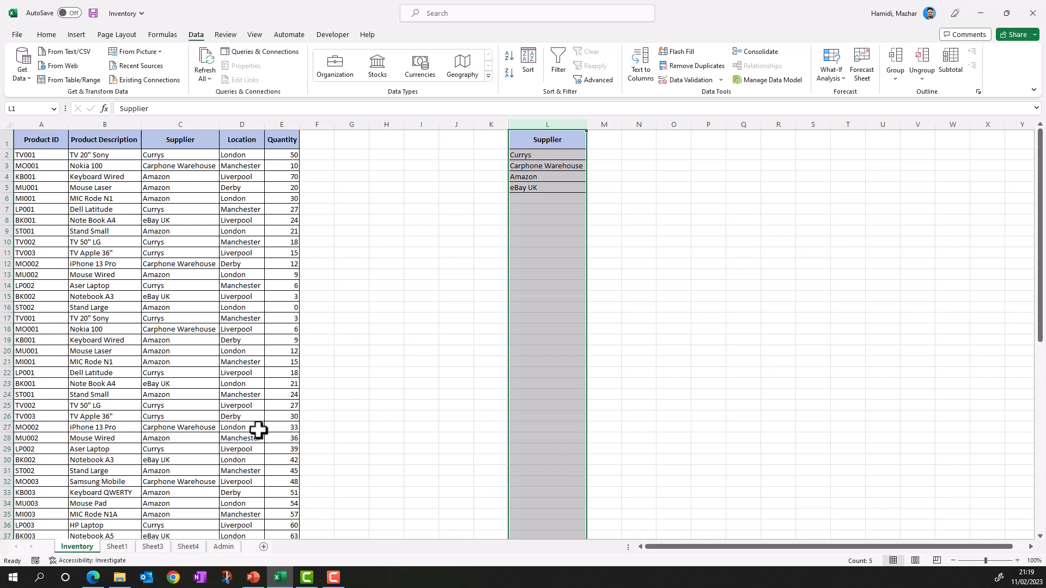
click(409, 284)
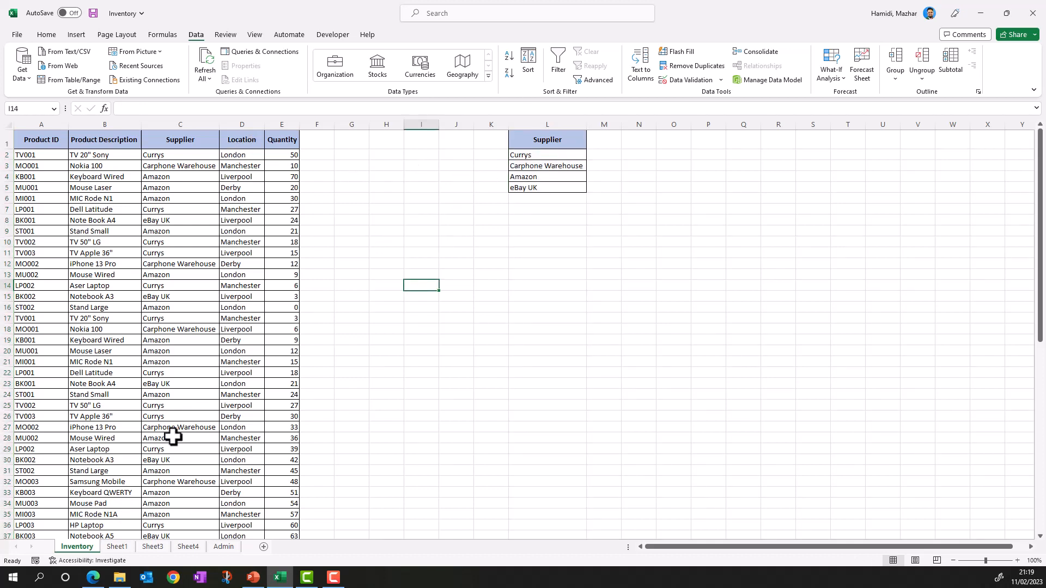
Start an Advanced Filter from the Inventory sheet that copies to another location, with the Location column D as list range
click(593, 80)
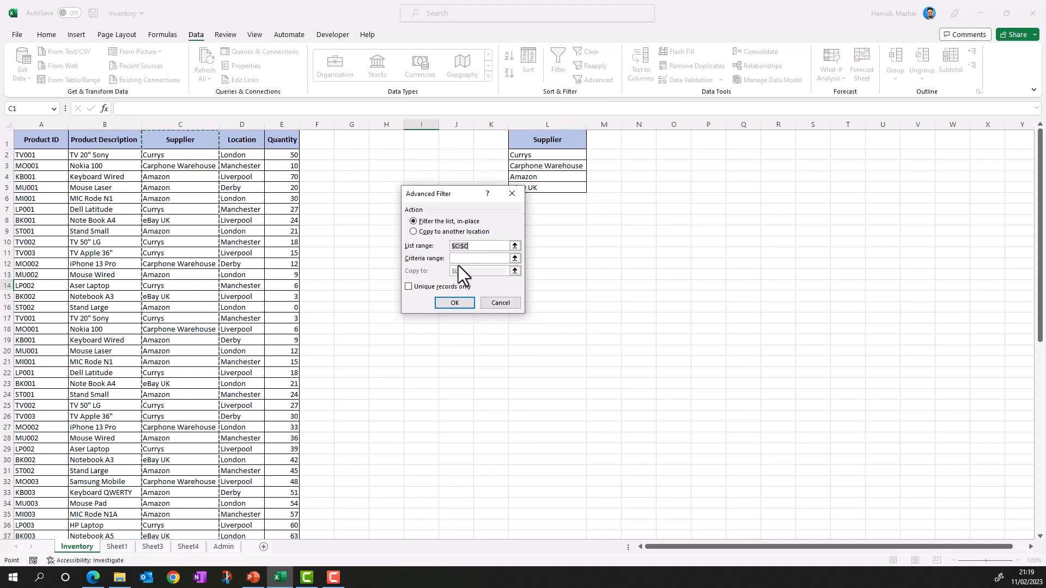
click(419, 235)
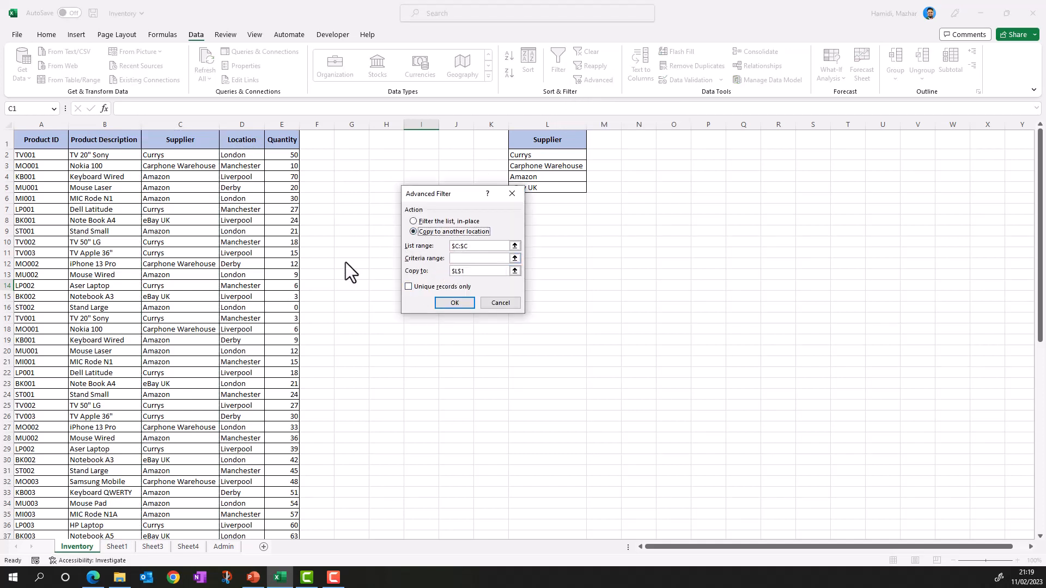
click(480, 247)
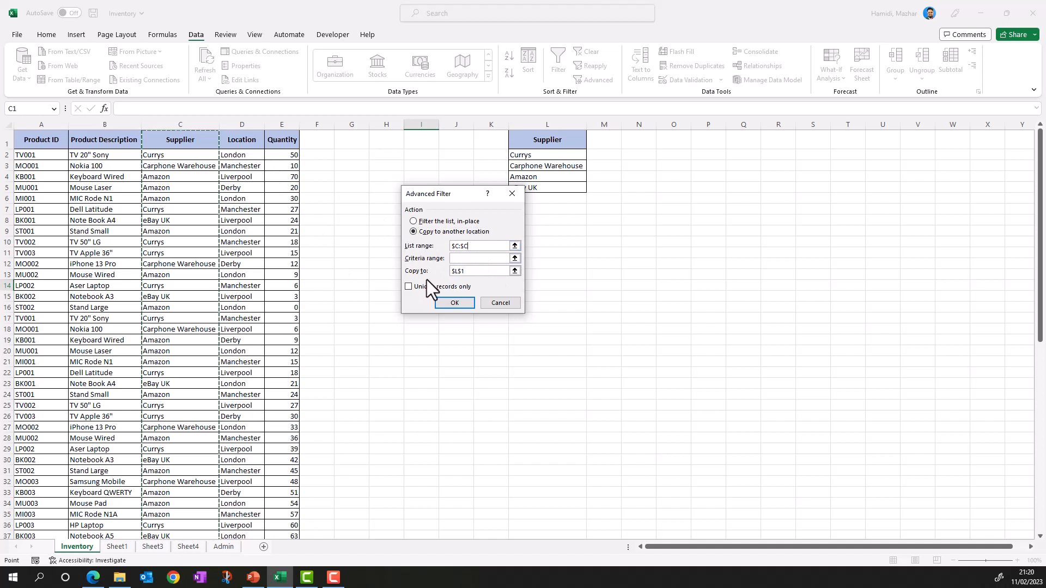
key(BackSpace)
key(BackSpace)
key(BackSpace)
key(BackSpace)
key(BackSpace)
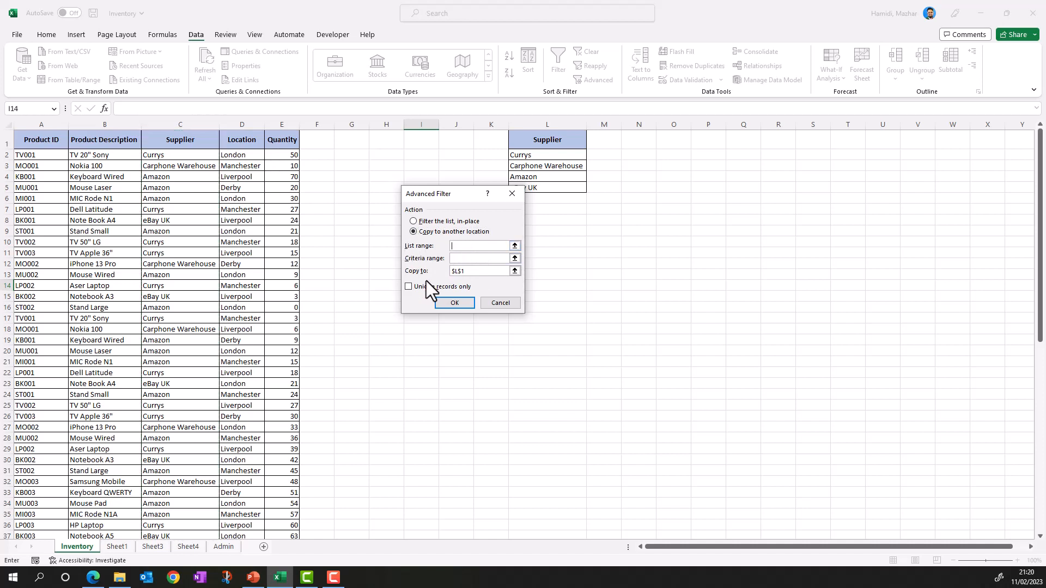
click(235, 120)
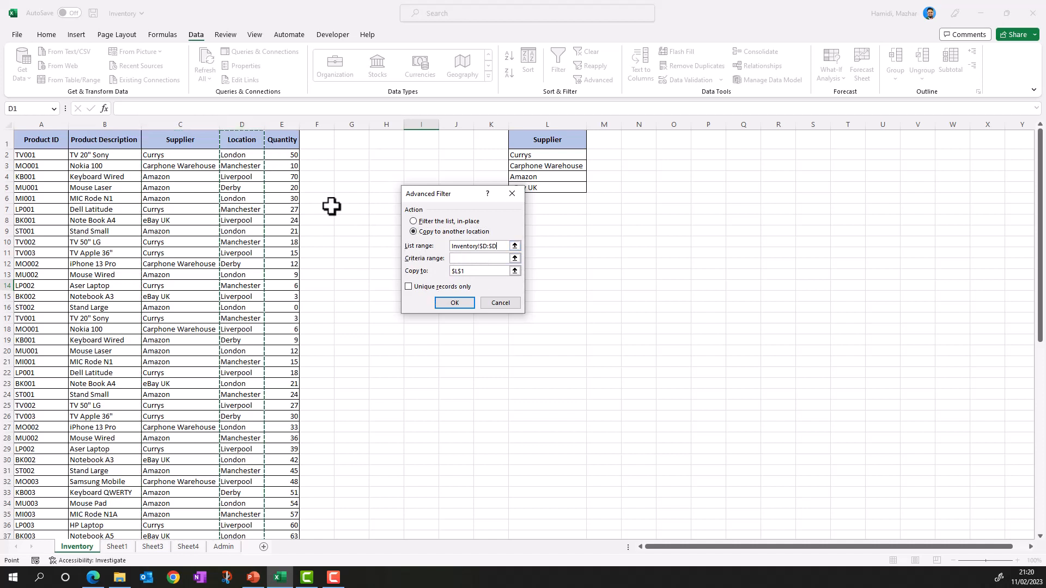
Try to output only the unique records to cell A1 of Sheet1
click(409, 287)
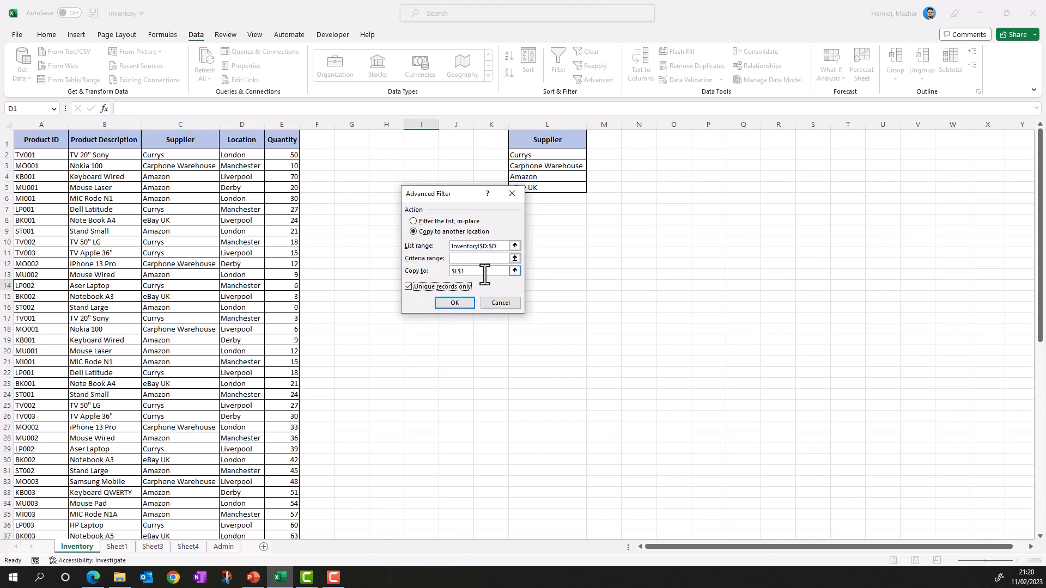
click(117, 546)
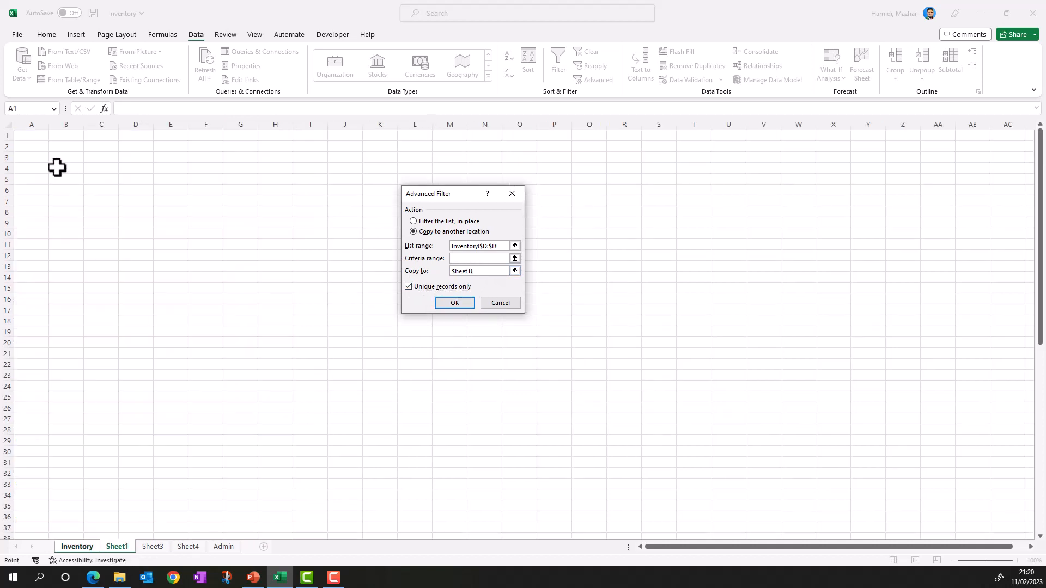
click(32, 136)
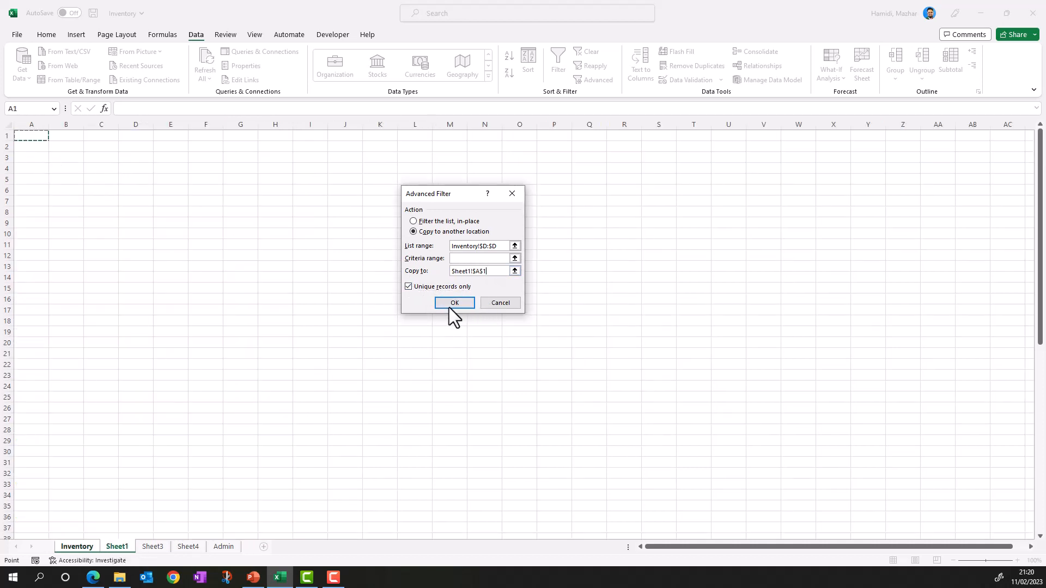
click(455, 304)
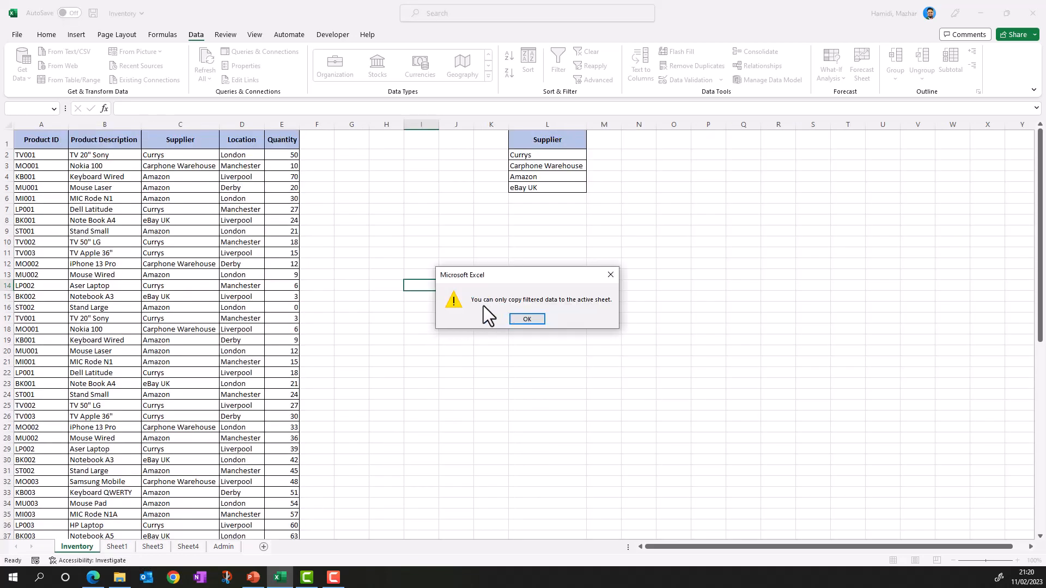
drag(538, 274, 453, 293)
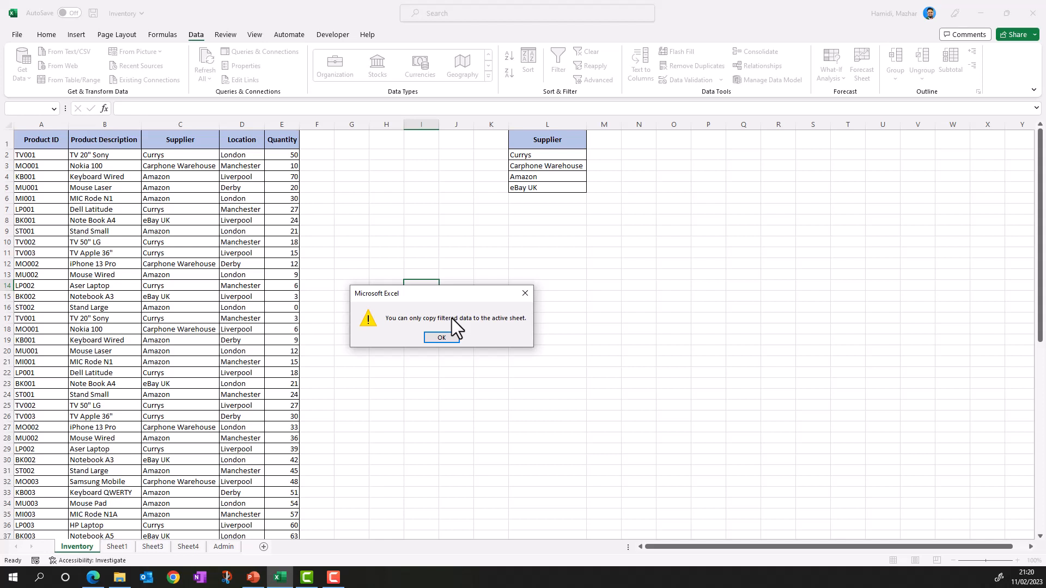
click(442, 338)
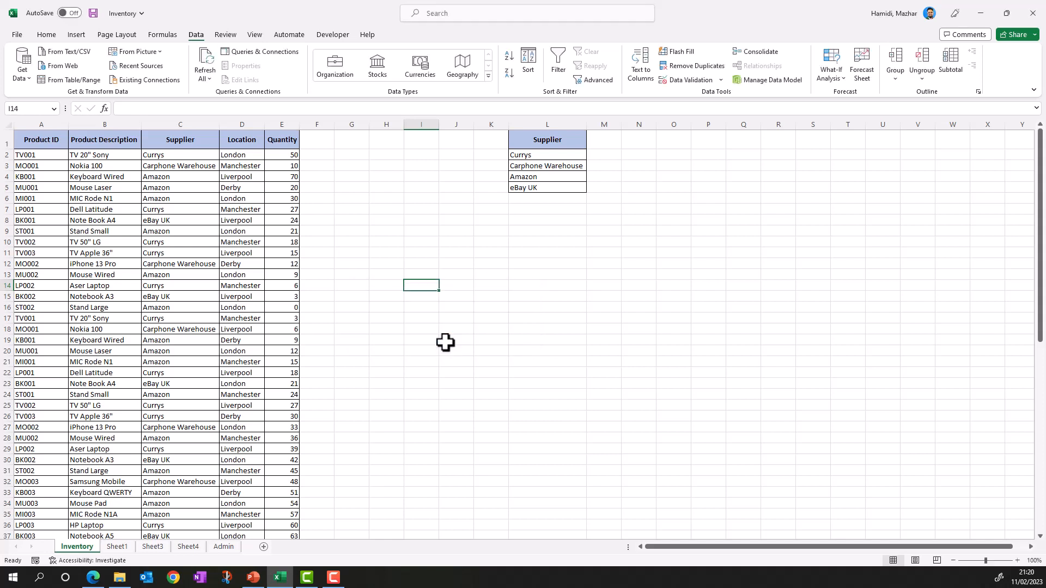
Start an Advanced Filter from Sheet1 that copies unique records only to another location, with Sheet1 cell A1 as the destination
click(116, 546)
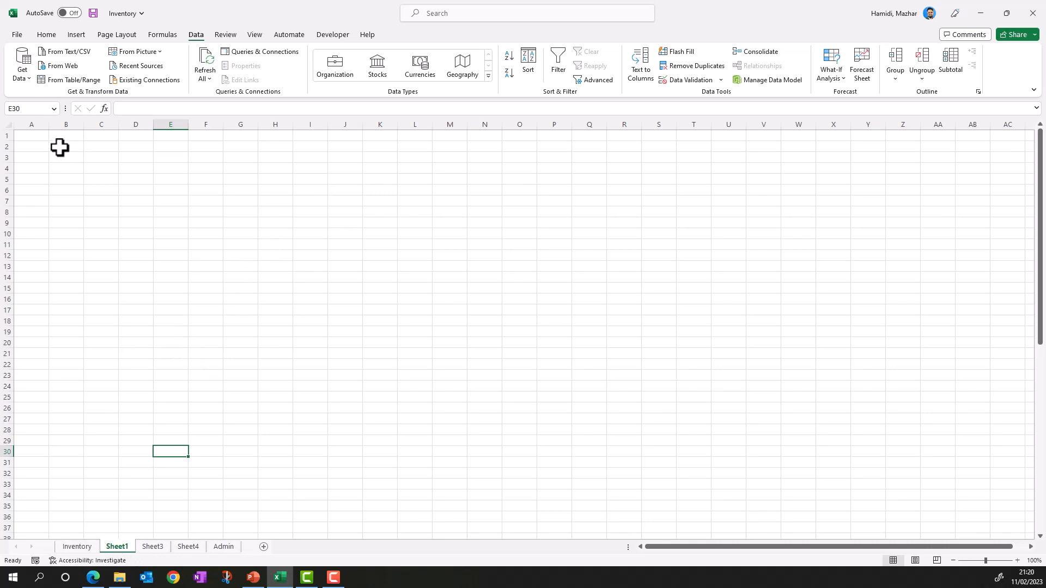
click(106, 158)
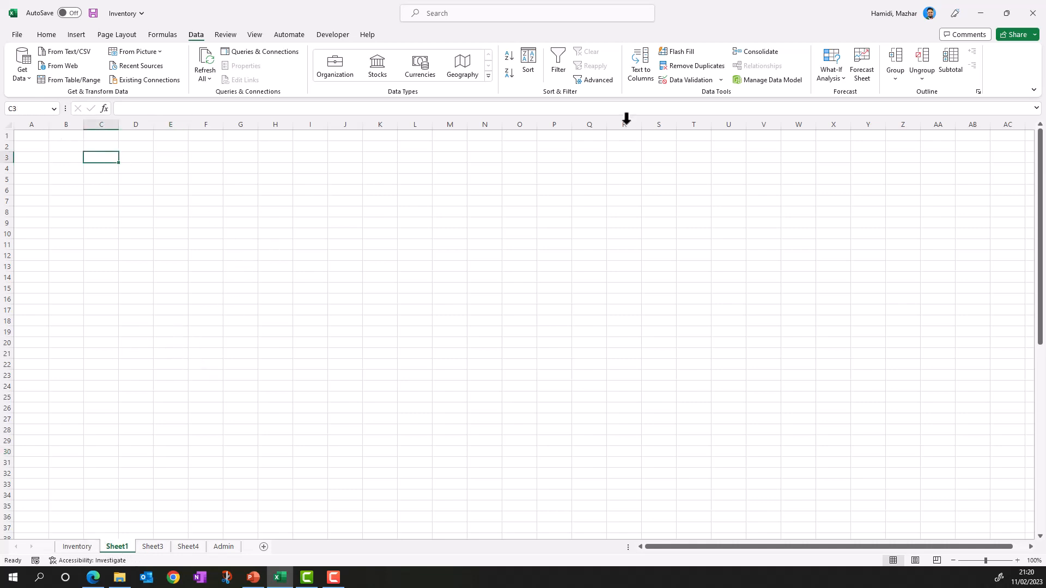
click(599, 80)
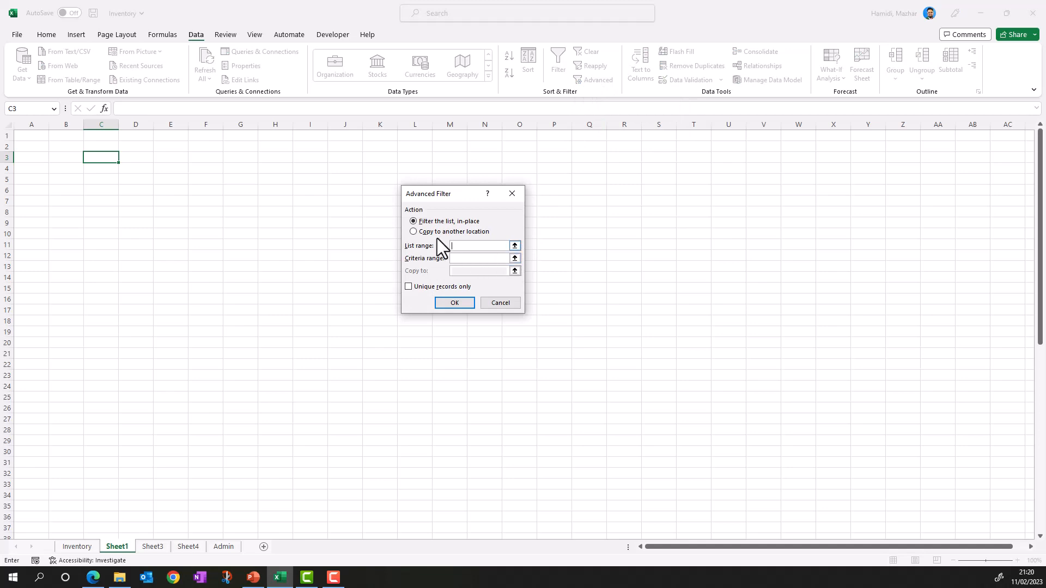
click(418, 232)
click(464, 271)
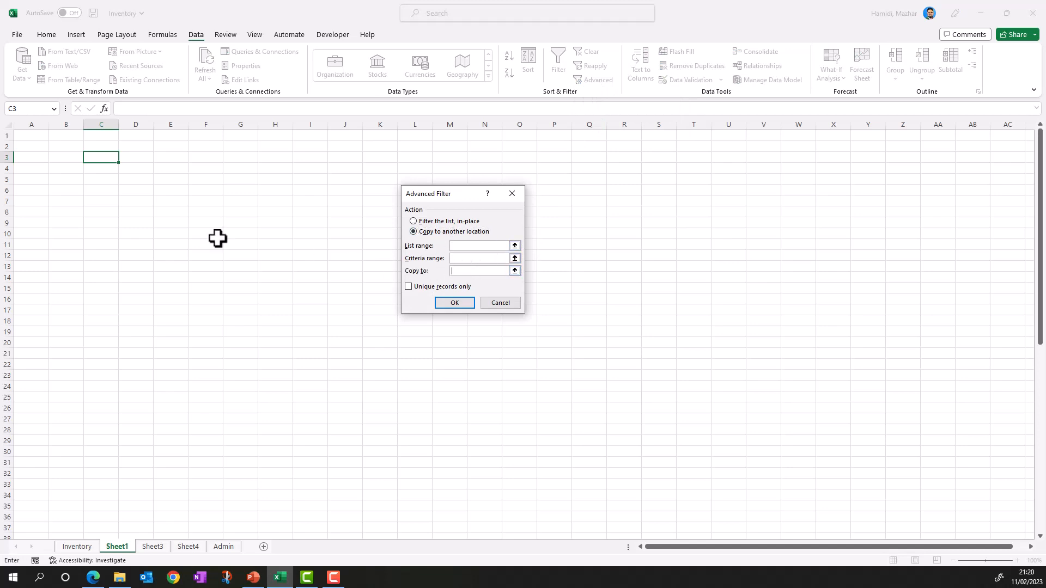
click(42, 137)
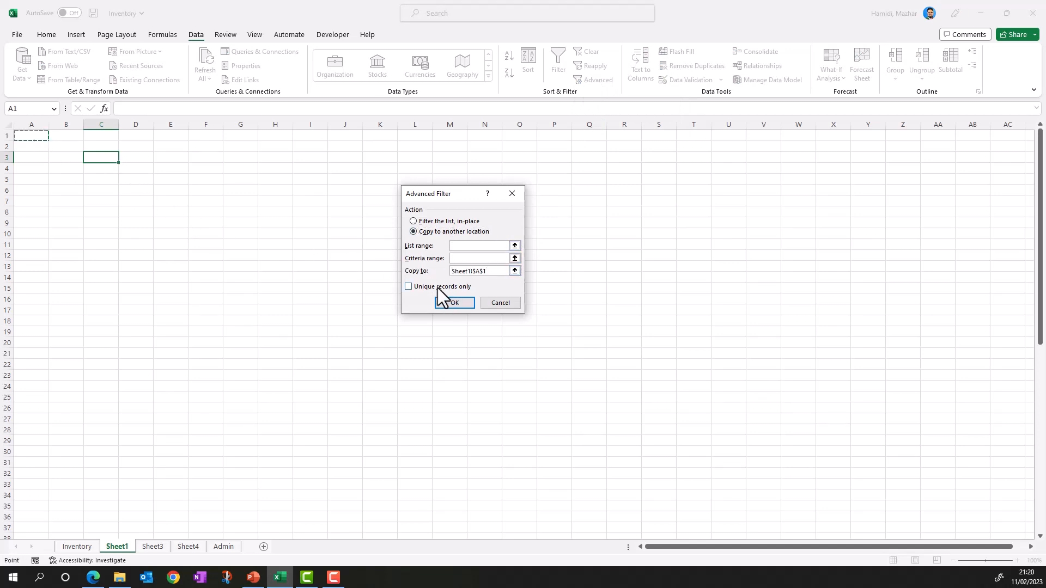
click(409, 286)
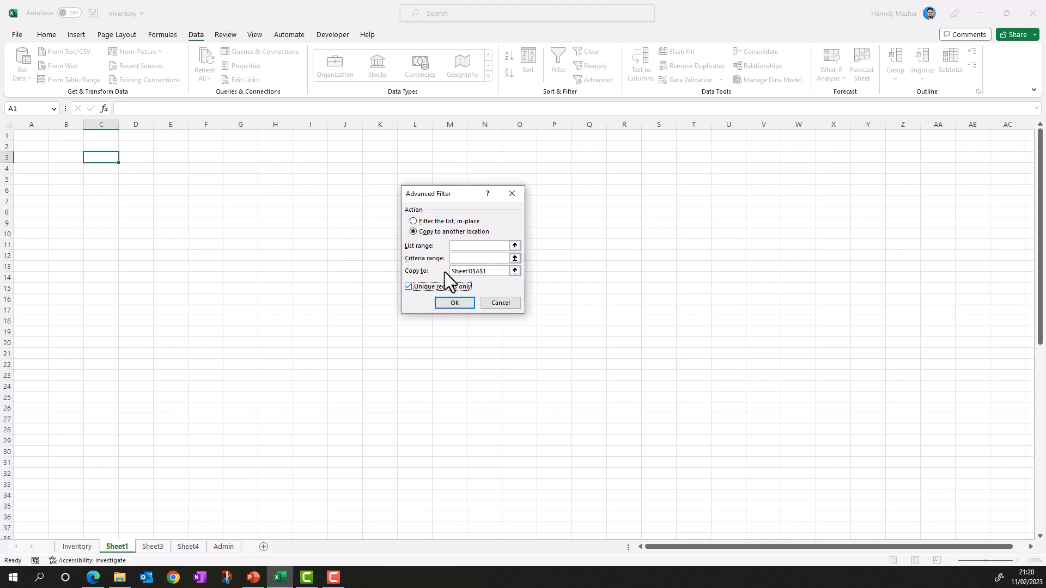
Set the list range to the Inventory sheet's Location column D, run the filter, and autofit column A on Sheet1
click(462, 246)
click(77, 547)
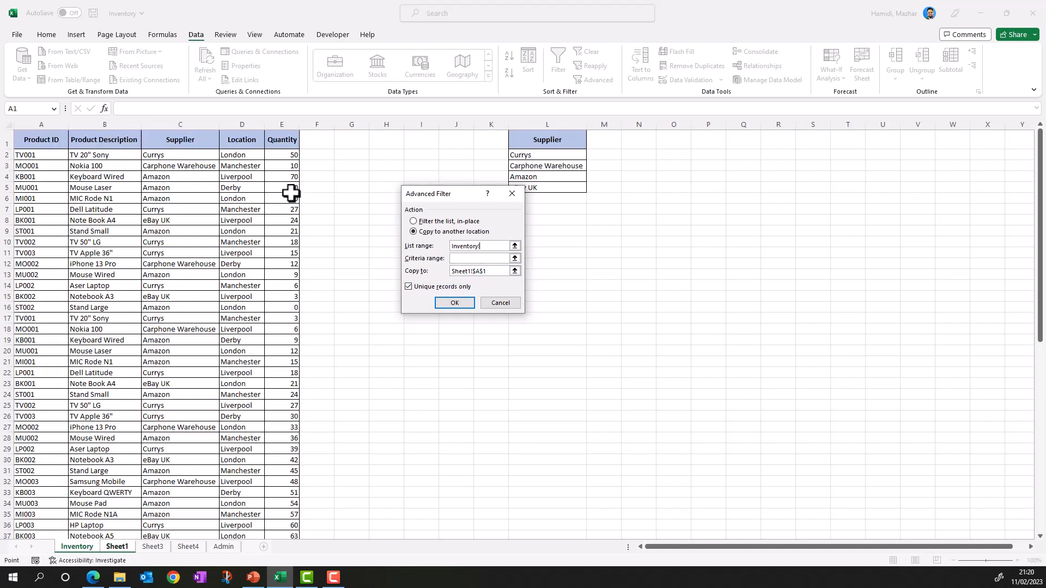
click(245, 119)
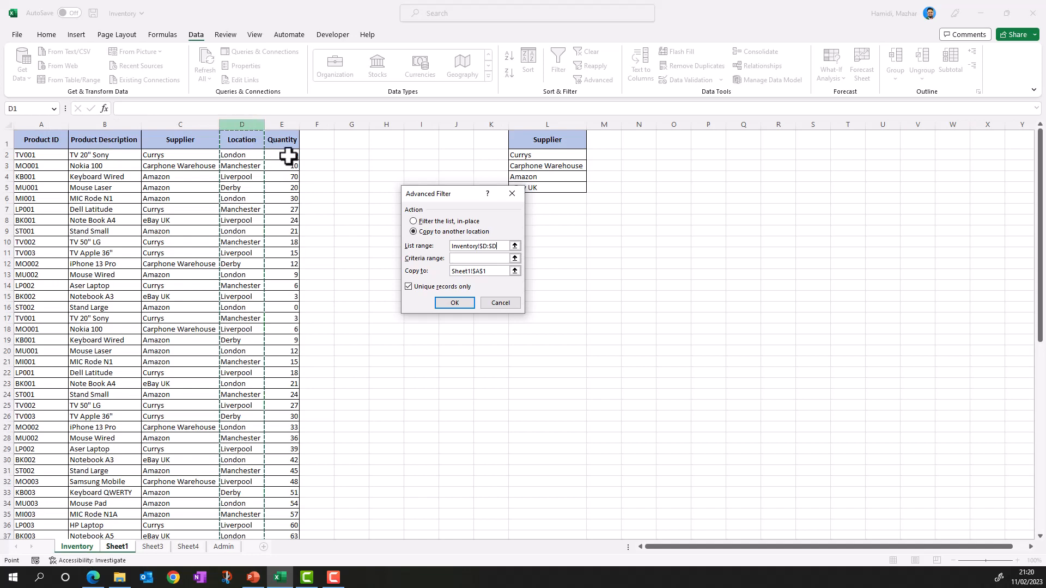
click(452, 304)
drag(50, 126, 59, 130)
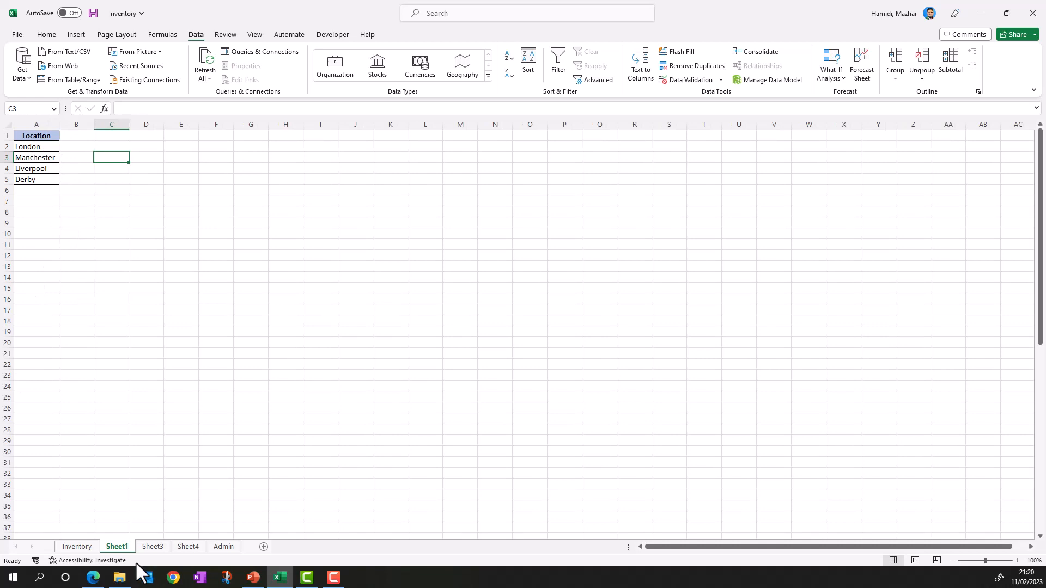
Rename Sheet1 as Locations and Sheet3 as Suppliers
double_click(117, 547)
text(Locations)
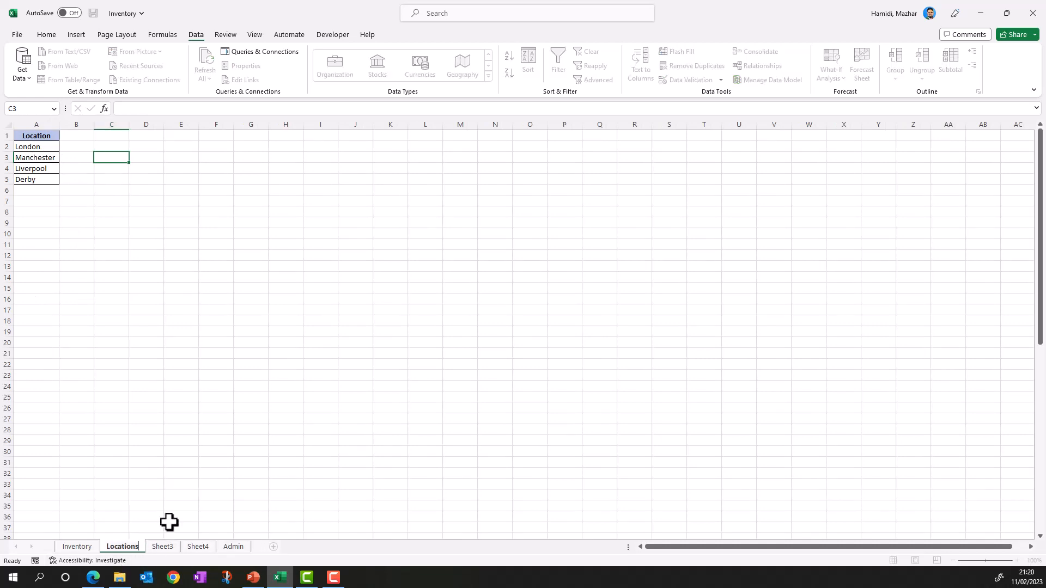
click(181, 496)
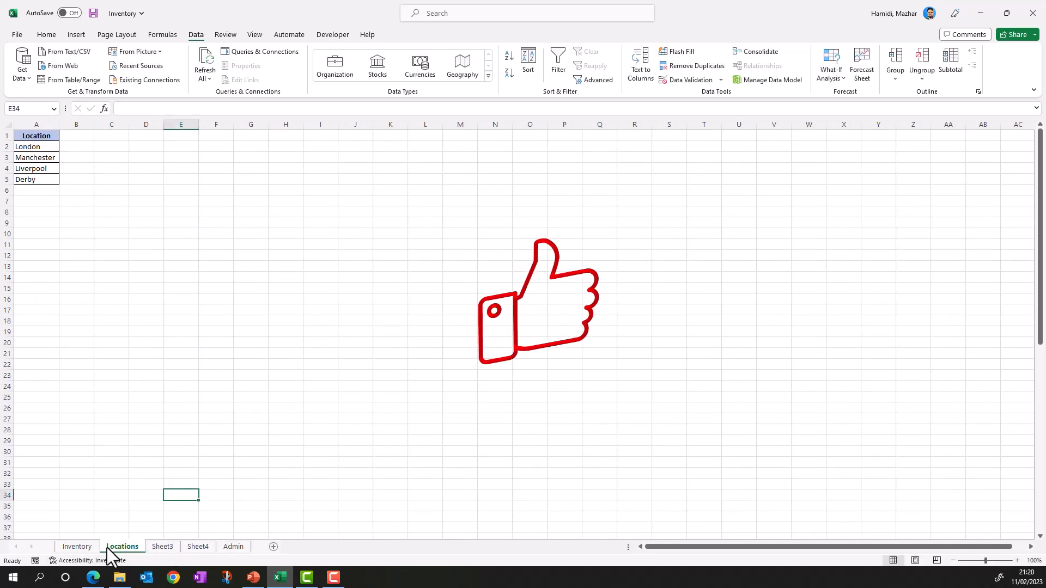
click(168, 548)
double_click(168, 548)
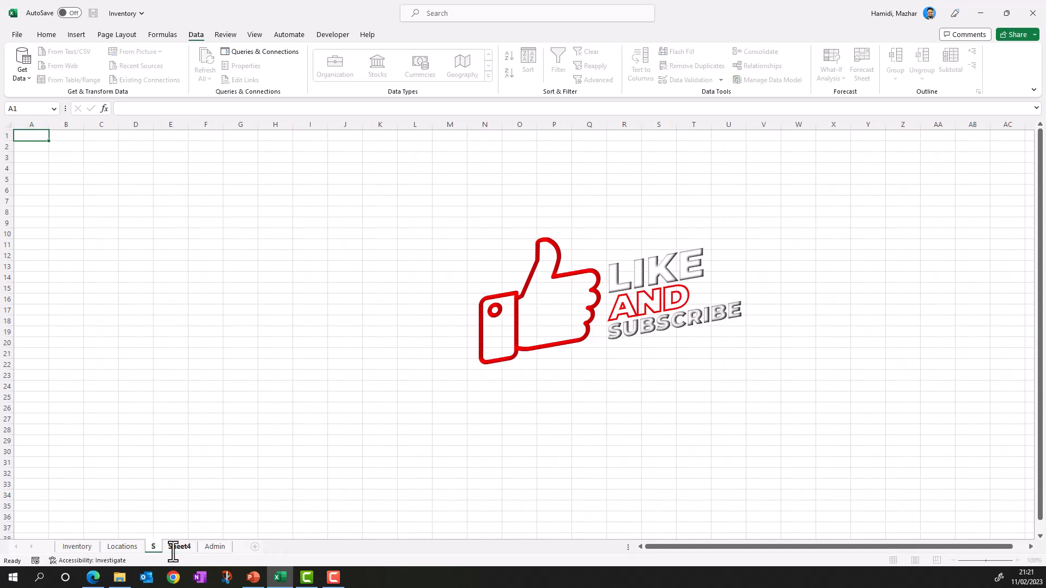
text(Suppliers)
click(210, 482)
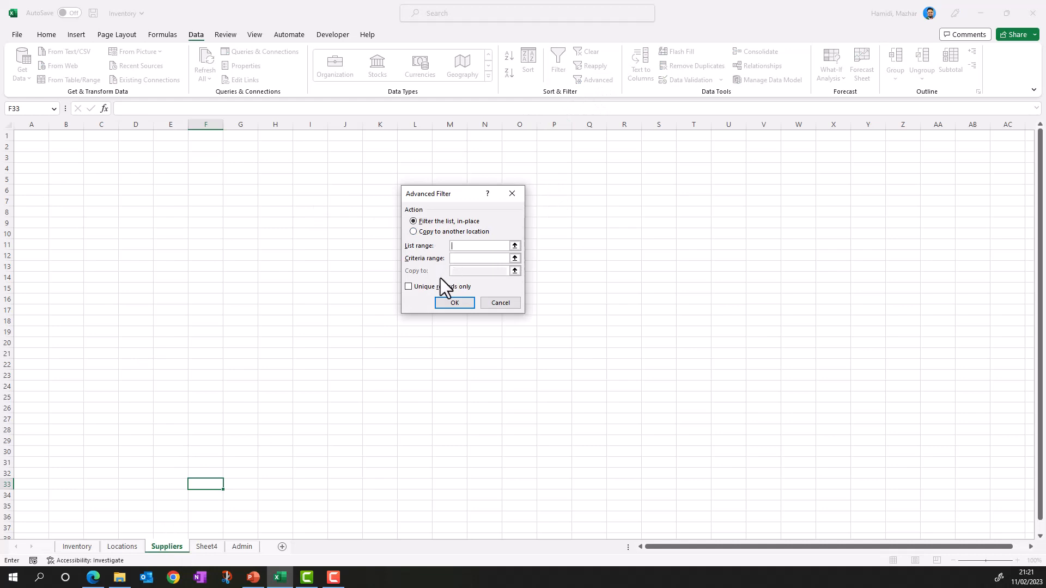
Use Advanced Filter on the Suppliers sheet to copy unique records from Inventory column C to A1, and autofit column A
click(464, 285)
click(430, 232)
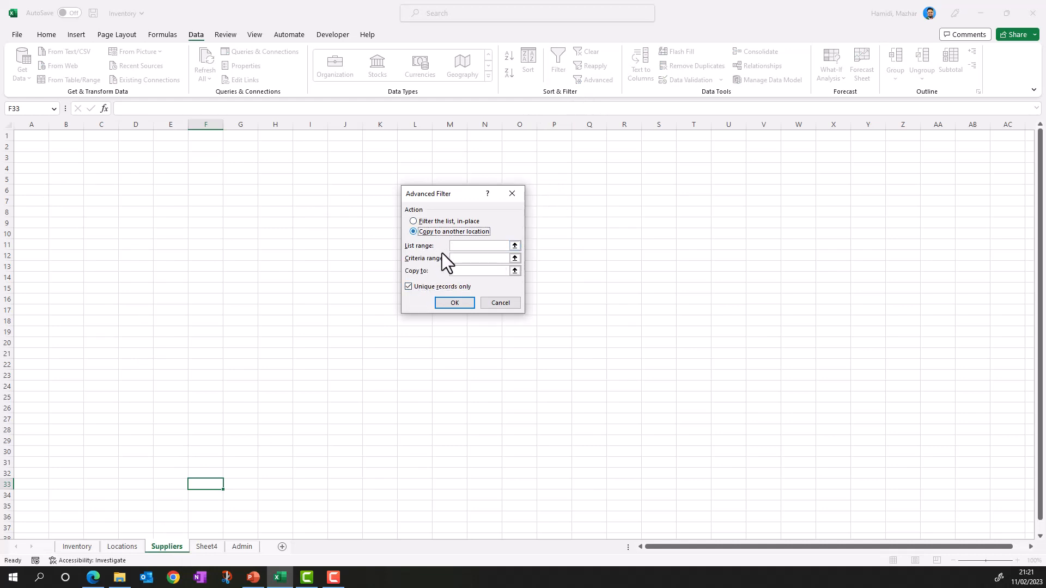
click(46, 134)
click(474, 246)
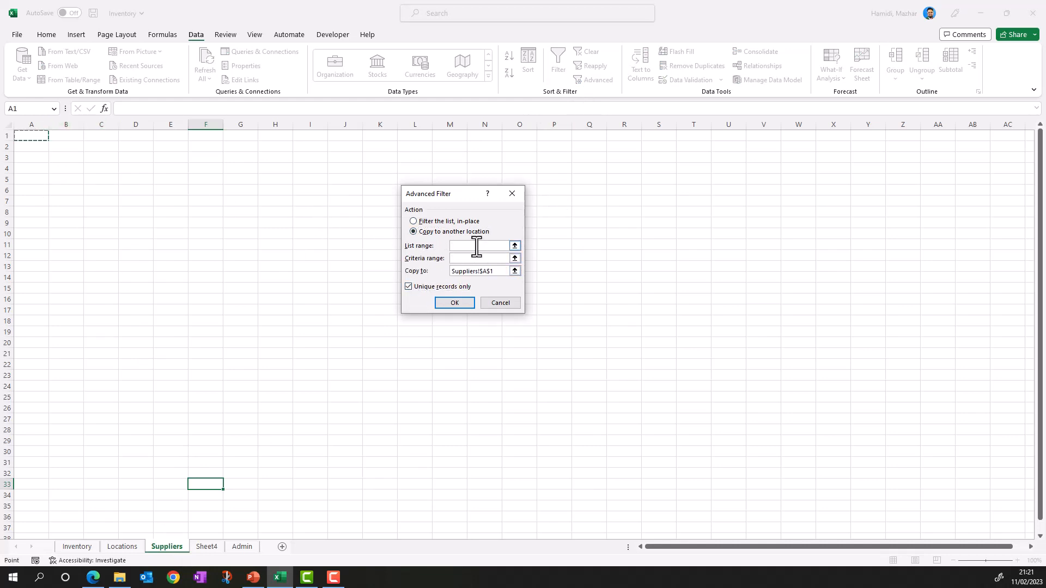
click(77, 547)
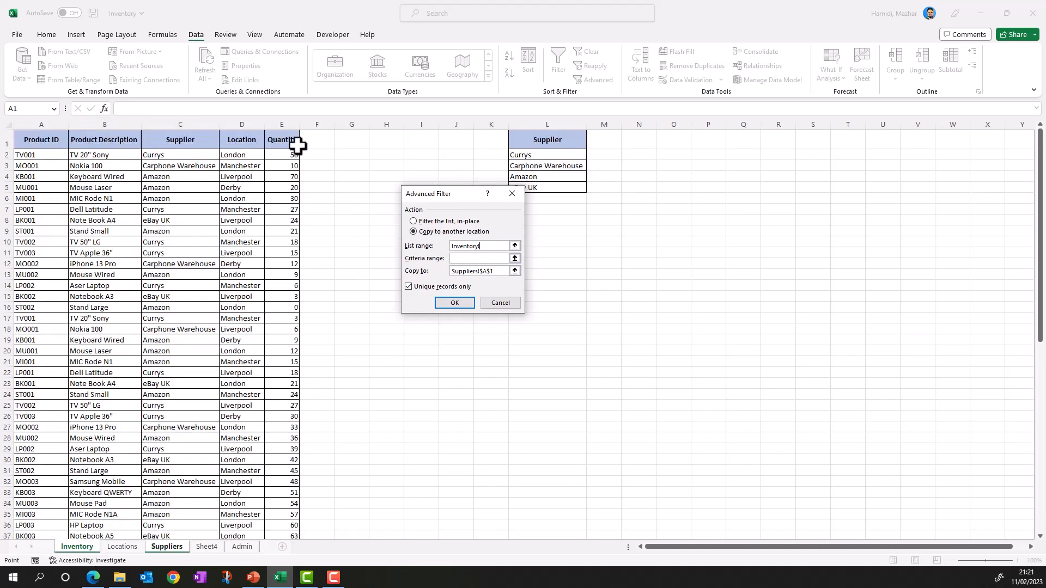
click(180, 124)
click(454, 303)
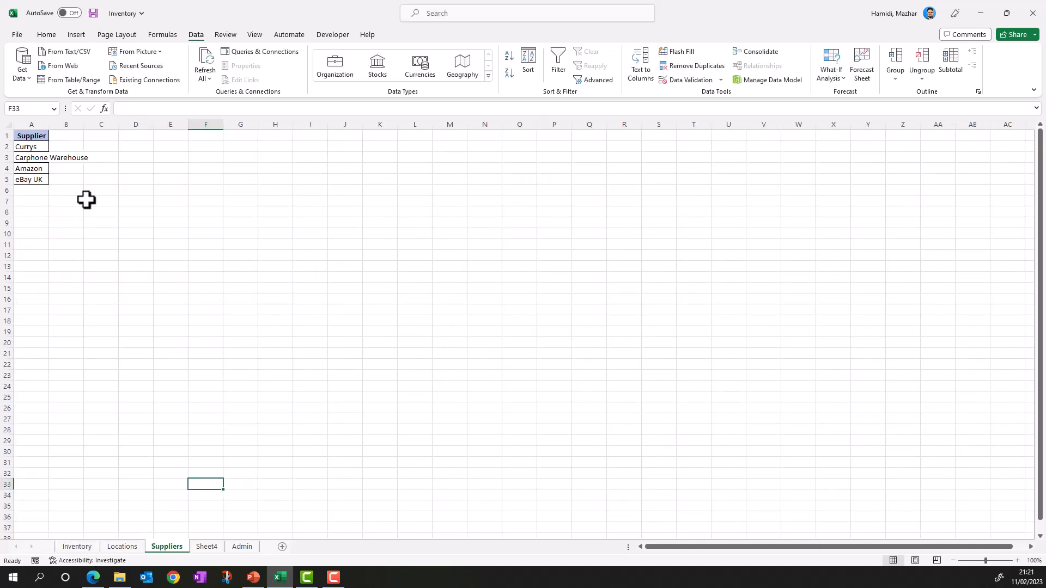
double_click(49, 124)
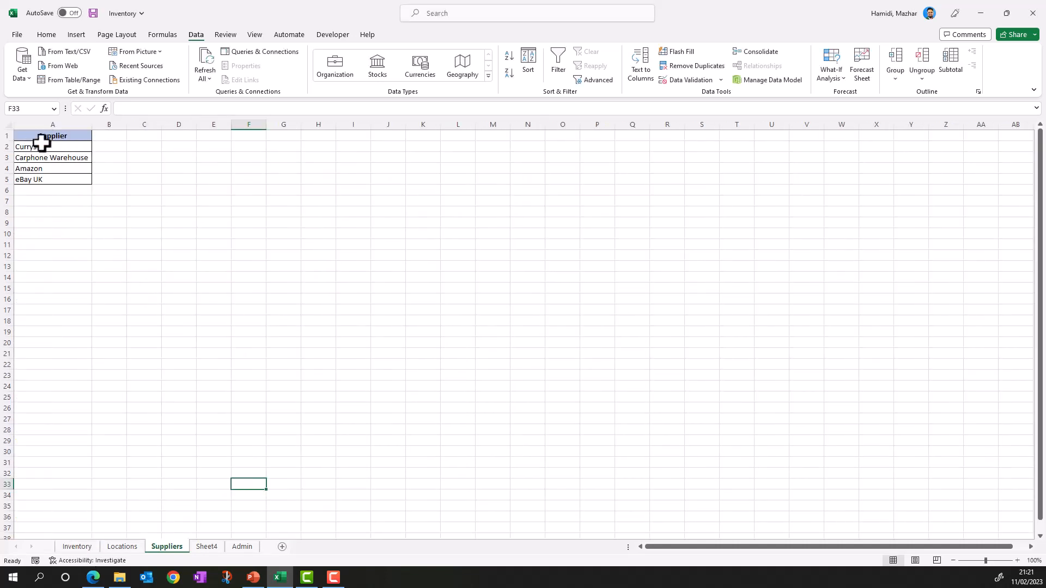
Rename Sheet4 as Product Description
click(133, 548)
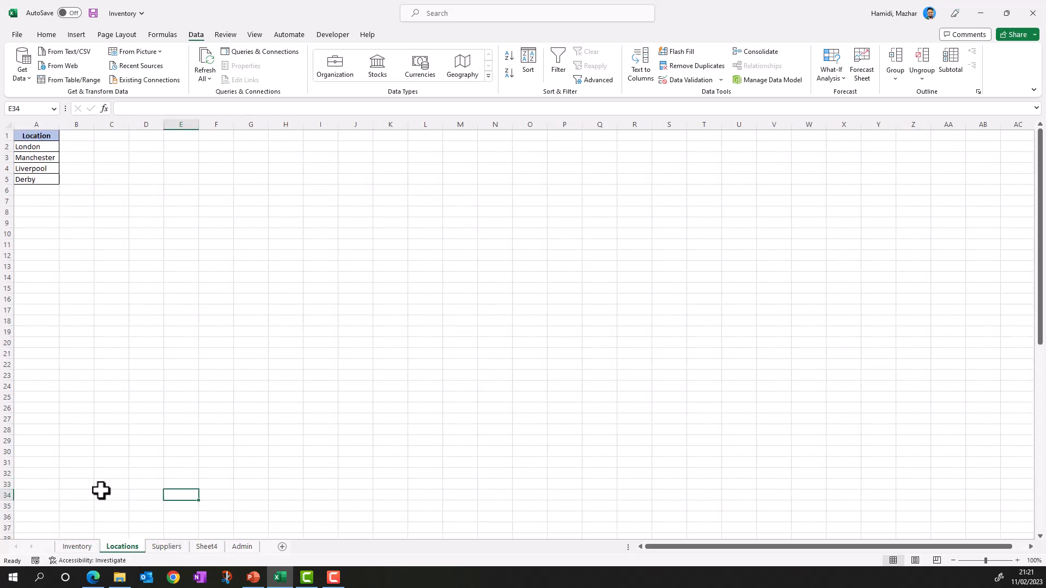
click(171, 547)
click(204, 548)
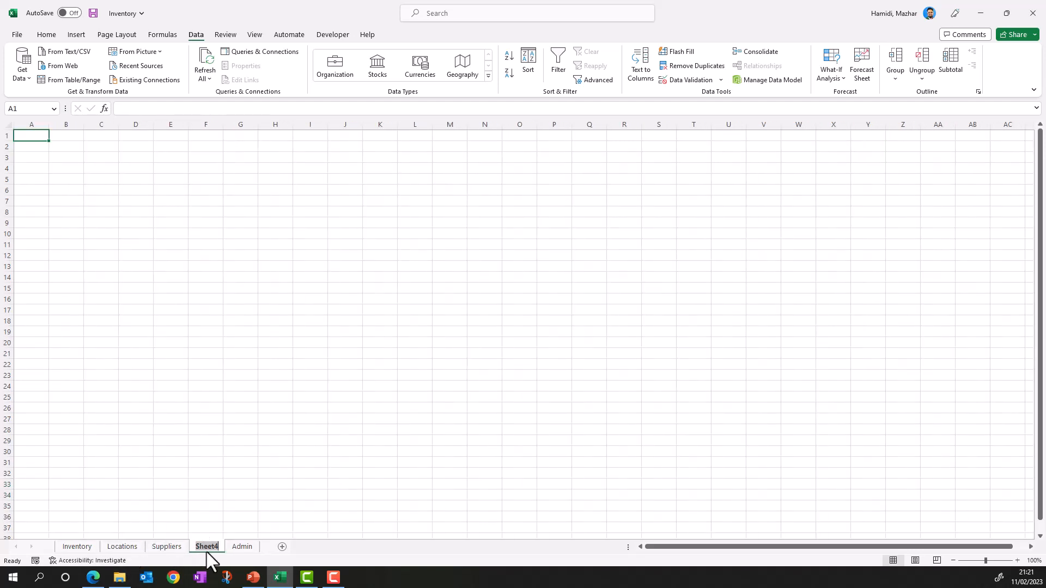
text(Pro)
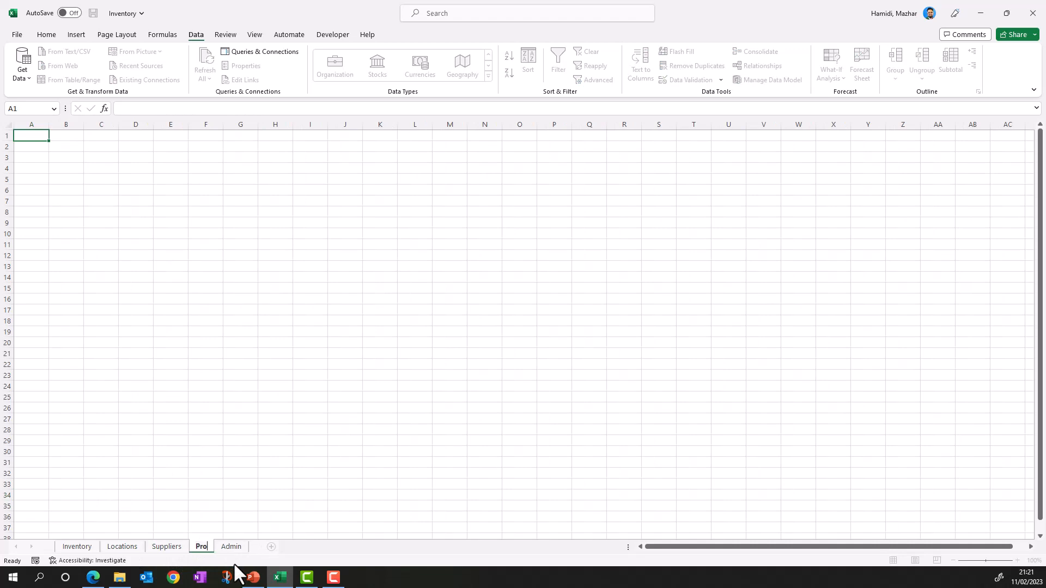
text(duct)
key(Return)
click(271, 388)
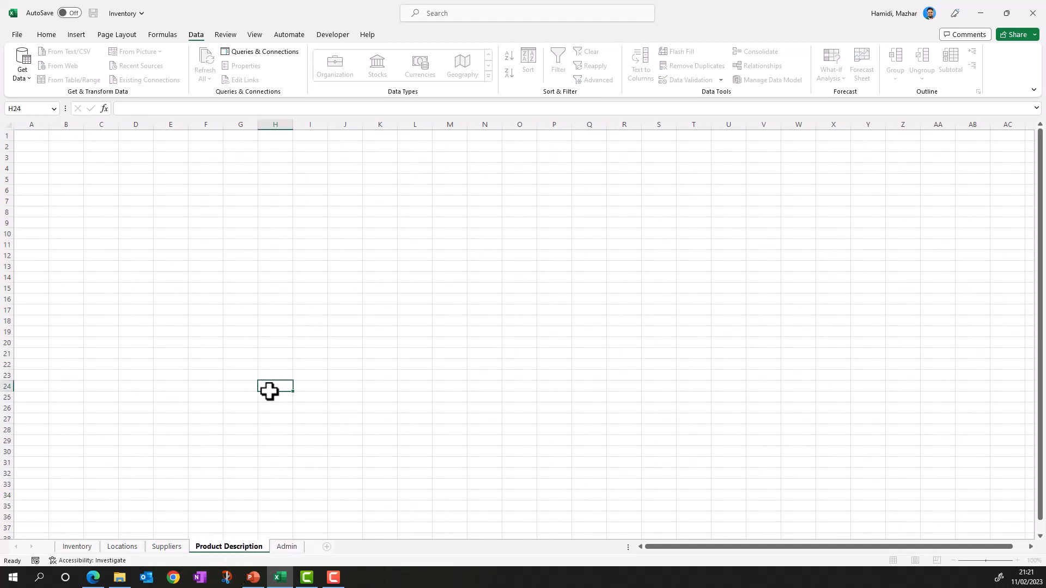
Start an Advanced Filter on the Product Description sheet that copies unique records only to cell A1 of that sheet
click(34, 137)
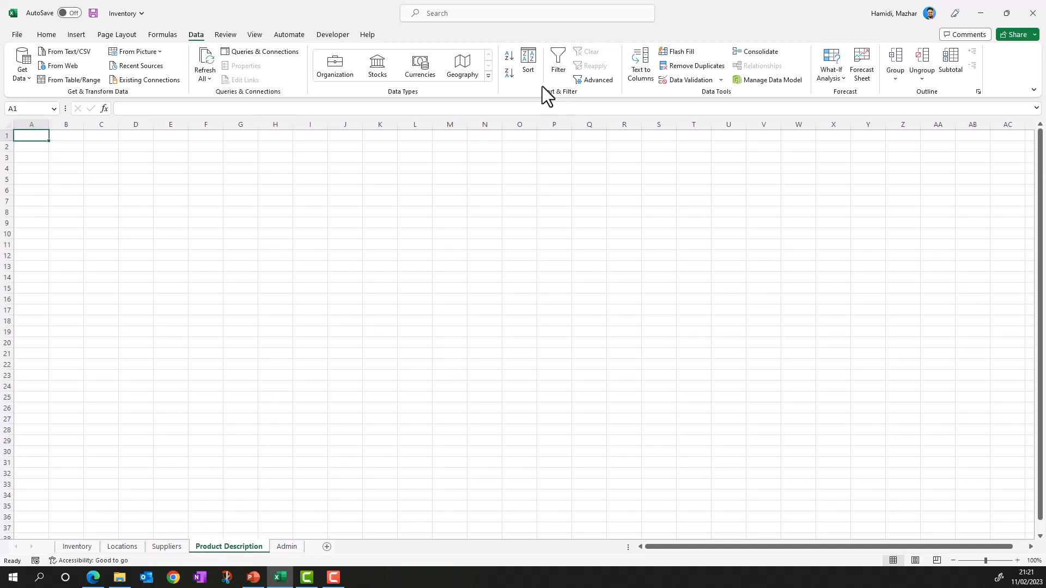
click(594, 80)
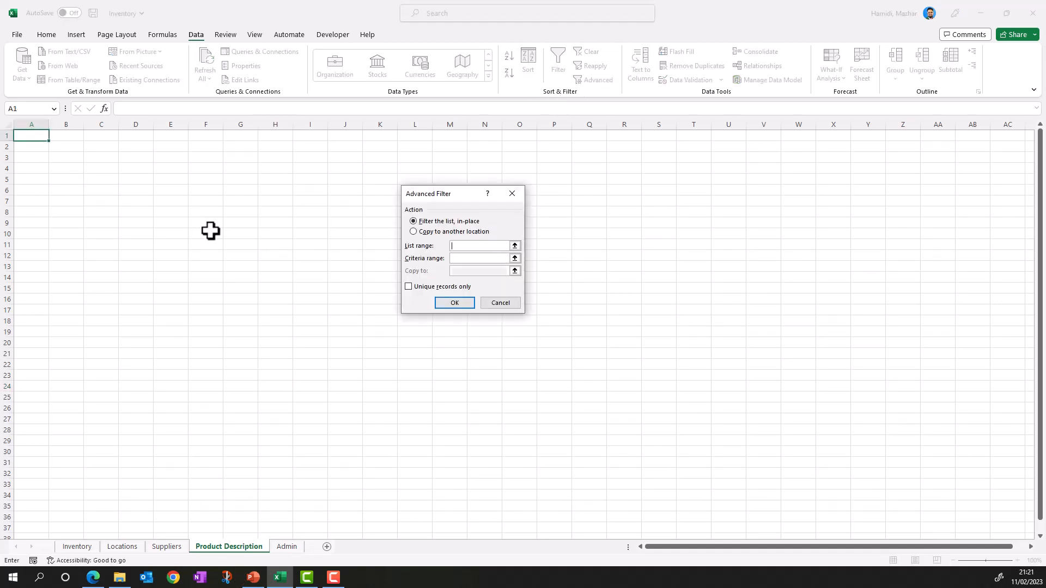
click(418, 287)
click(431, 234)
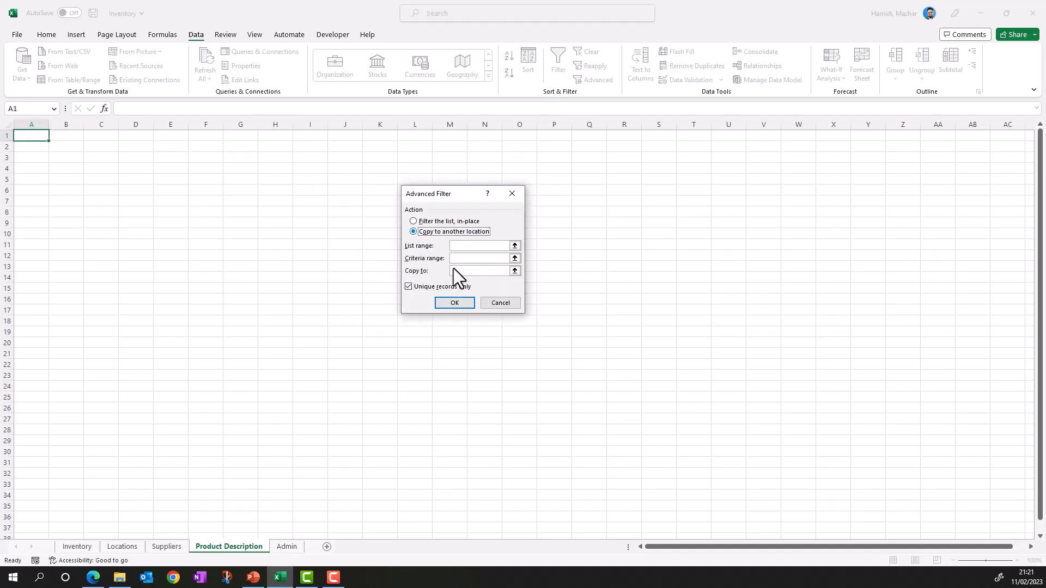
click(458, 271)
click(28, 138)
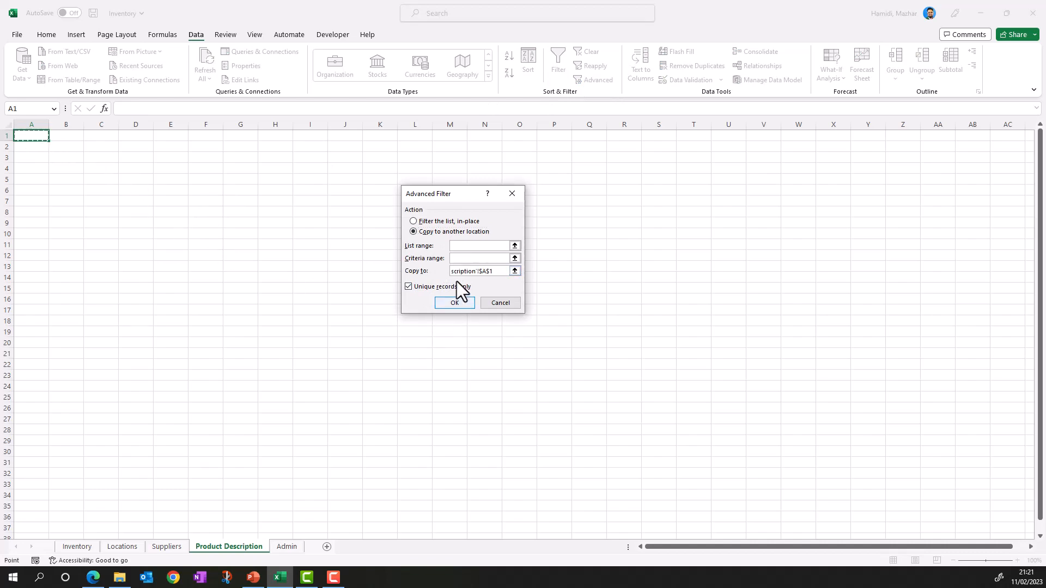
Run the filter with Inventory column B as list range, autofit column A of the output, and return to the Inventory sheet
click(457, 246)
click(77, 546)
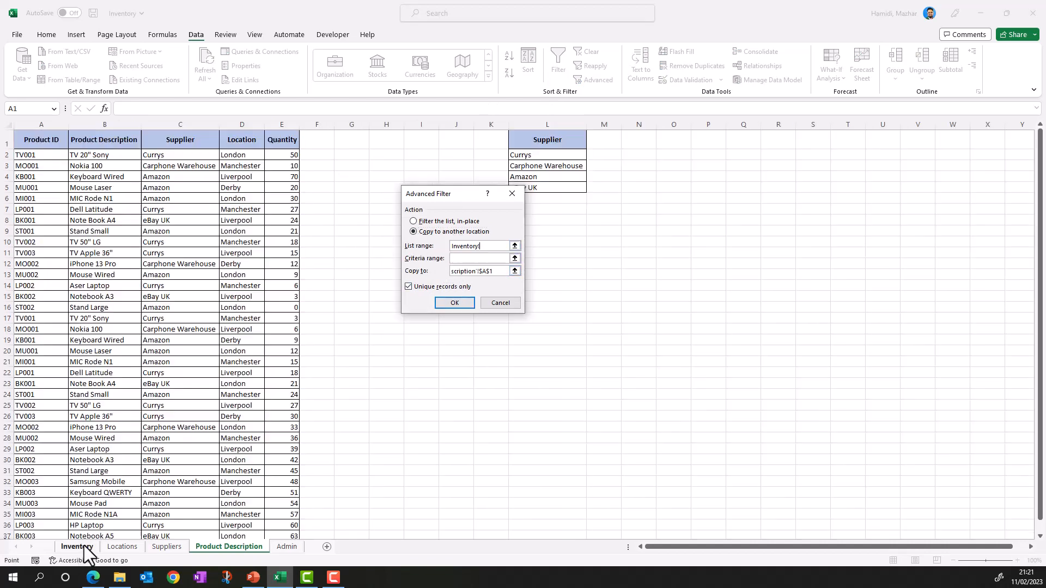
click(105, 124)
click(456, 303)
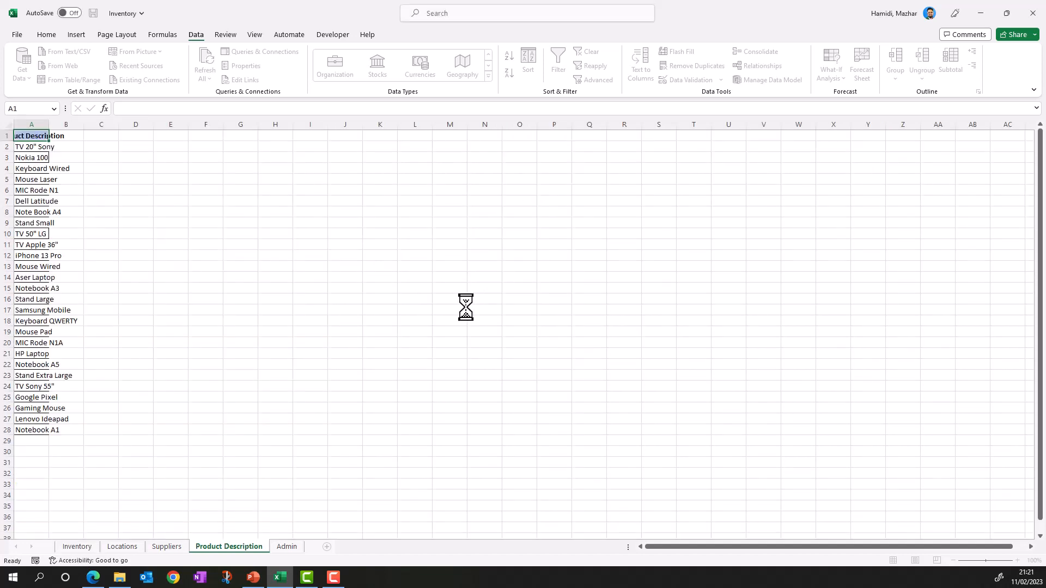
double_click(49, 124)
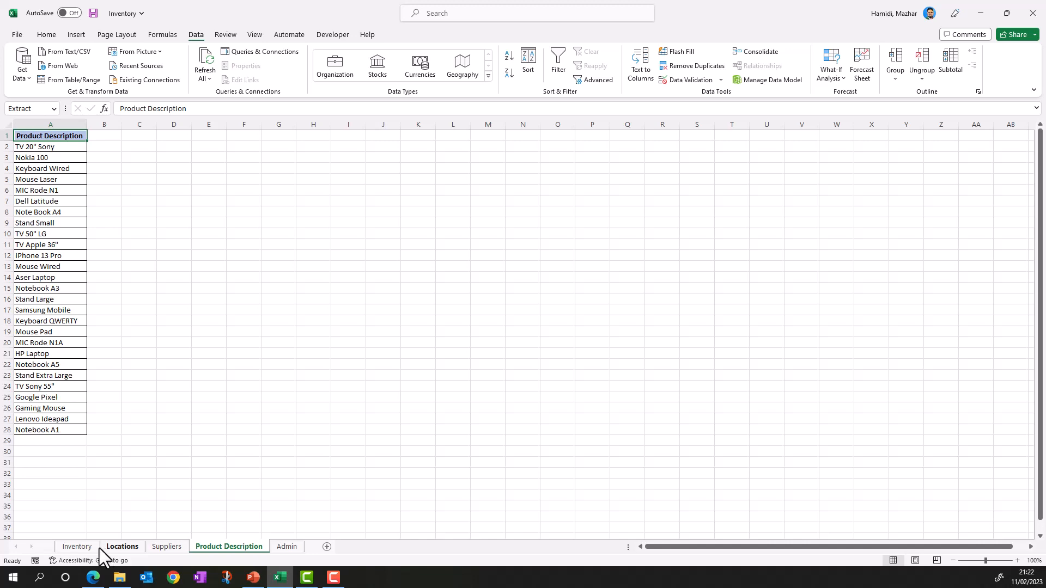
click(77, 547)
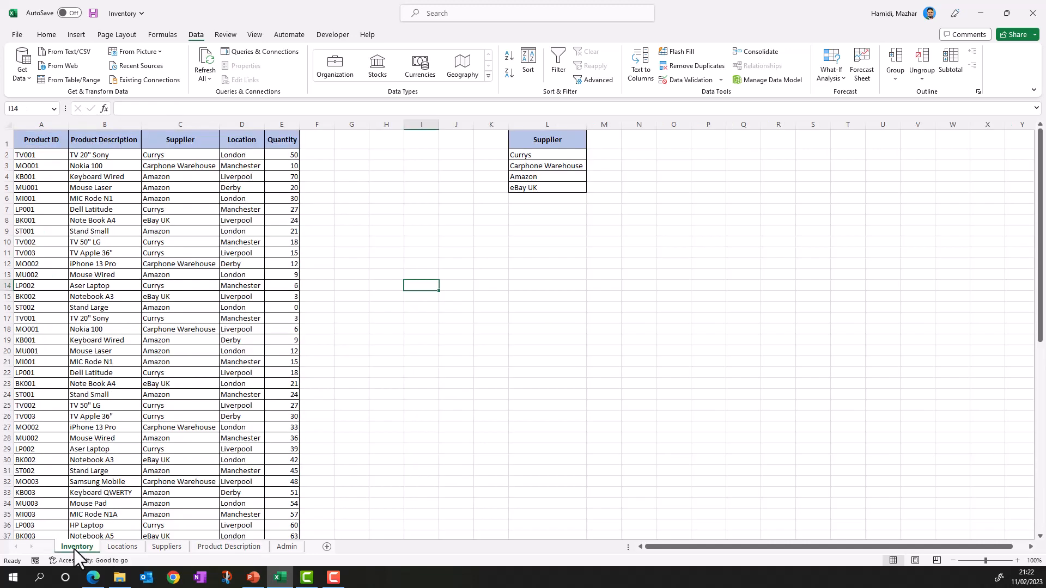